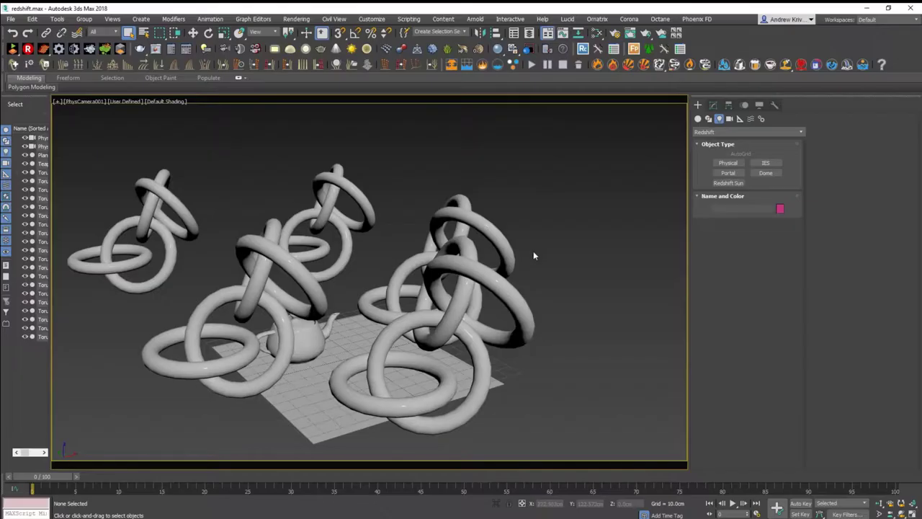
Pick the Redshift portal light type.
left_click(728, 173)
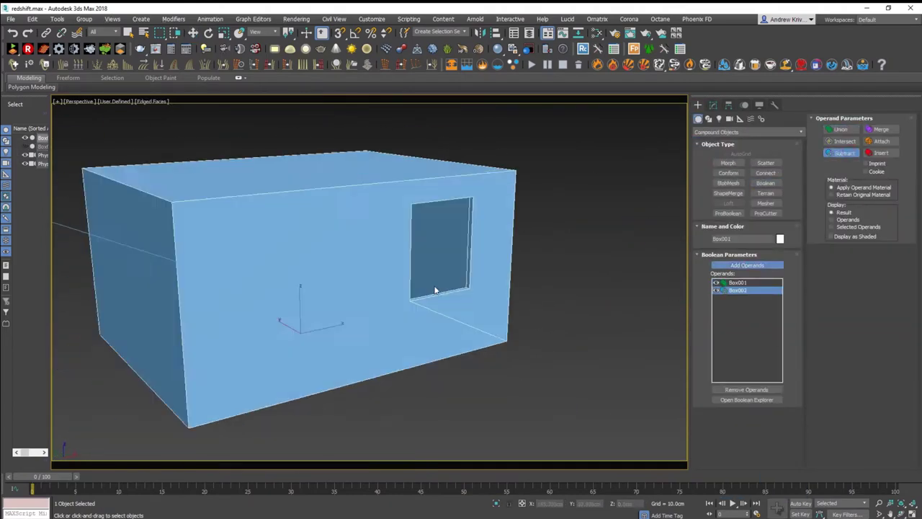
Convert the room box to an editable poly.
key("w")
right_click(485, 226)
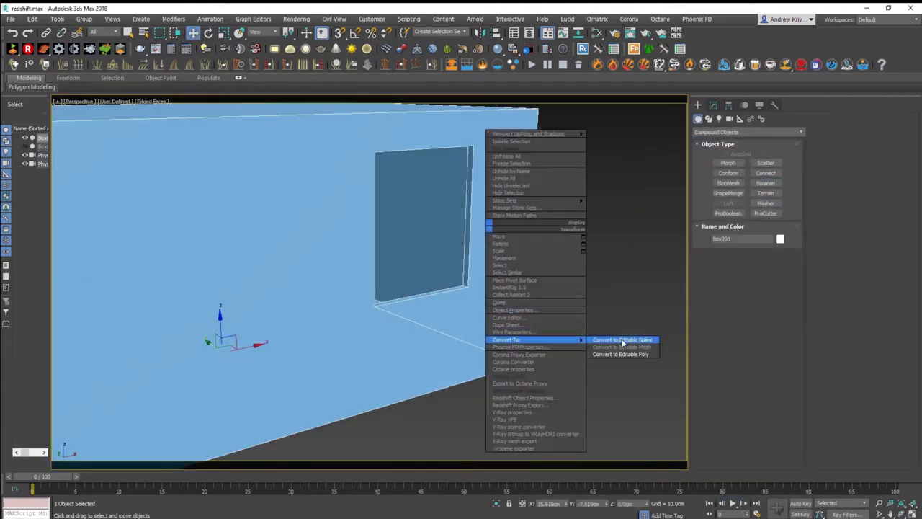
left_click(623, 355)
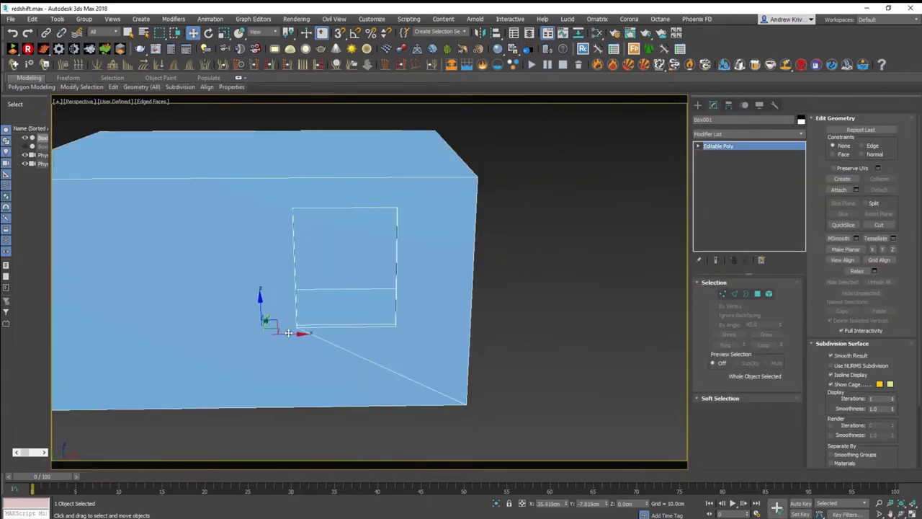
mouse_move(310, 309)
middle_mouse_down("alt")
mouse_move(433, 286)
mouse_move(337, 315)
middle_mouse_up("alt")
mouse_move(331, 244)
middle_mouse_down("alt")
mouse_move(356, 272)
mouse_move(407, 276)
middle_mouse_up("alt")
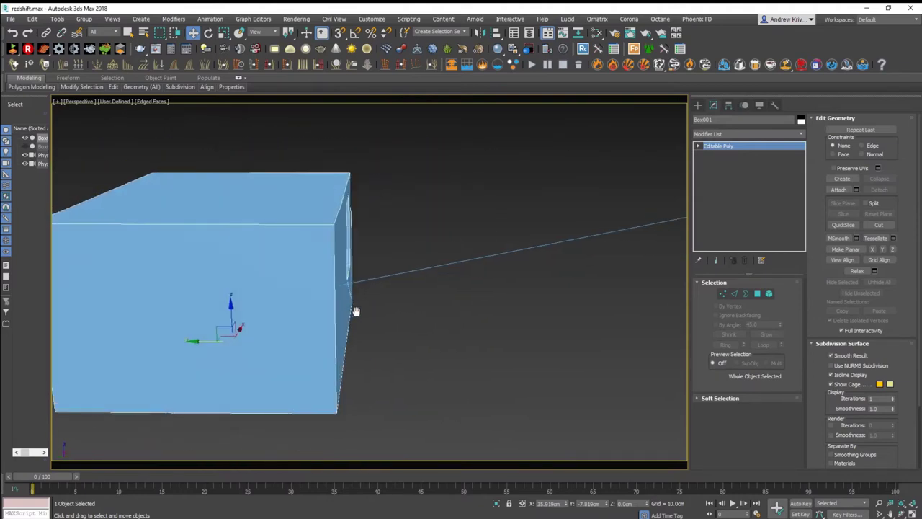
Match the selected camera to the current view and look through it.
left_click(637, 198)
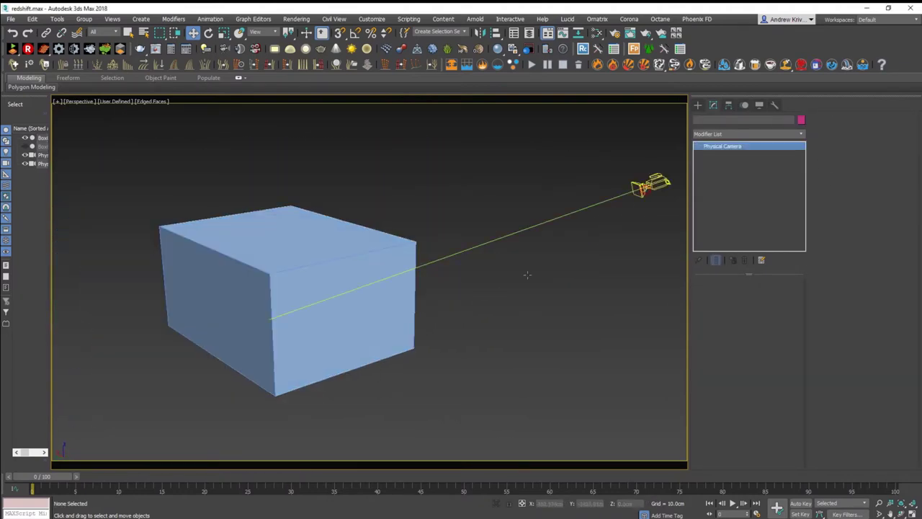
scroll(425, 288, "up", 3)
scroll(384, 300, "up", 3)
scroll(384, 300, "up", 3)
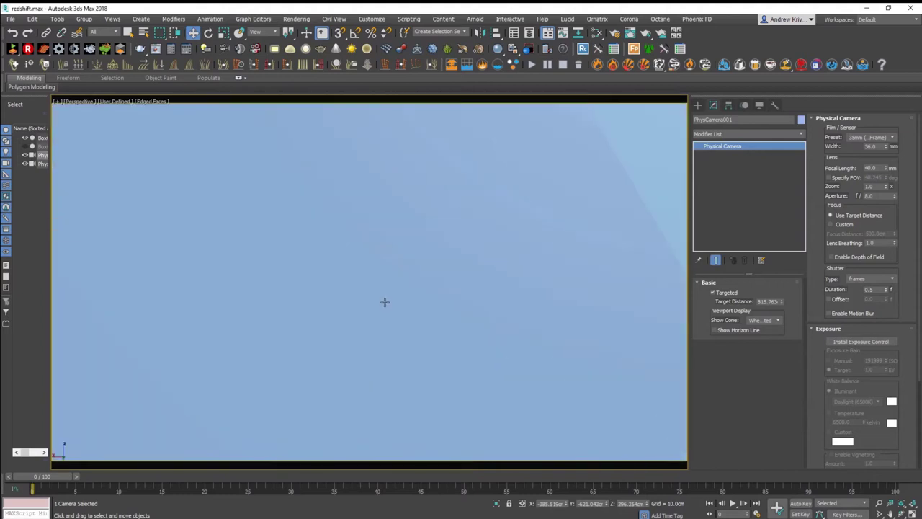
key("F3")
scroll(407, 333, "down", 3)
scroll(404, 312, "down", 2)
scroll(405, 292, "down", 1)
key("ctrl+c")
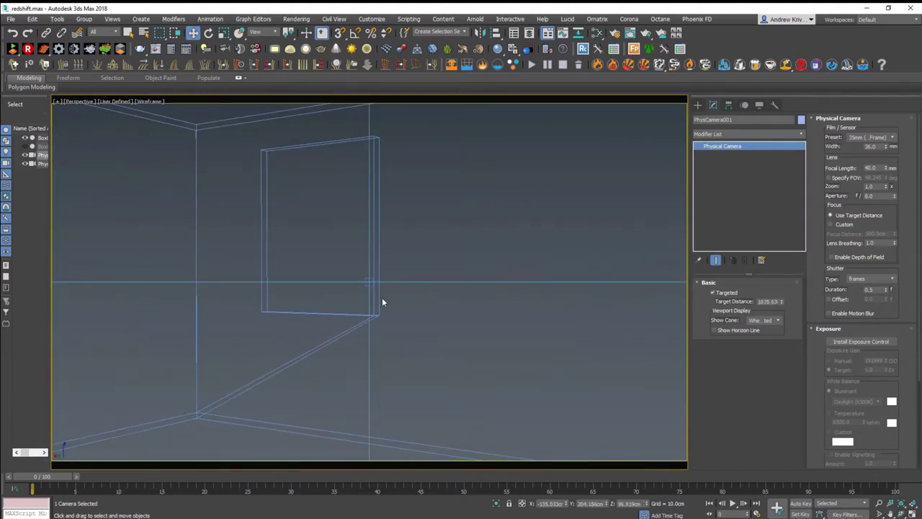
key("c")
key("F3")
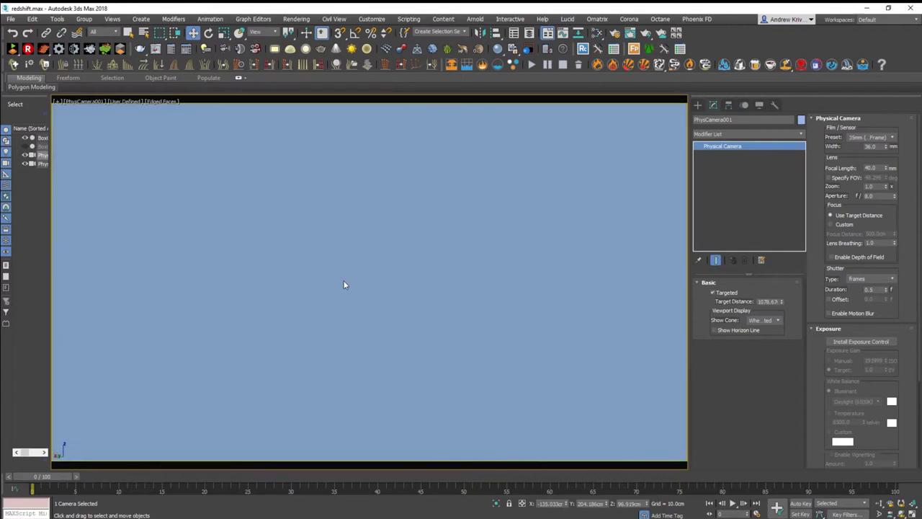
Dolly the camera inside the room and widen its view to 18 mm.
left_click(882, 506)
left_click_drag(391, 366, 393, 358)
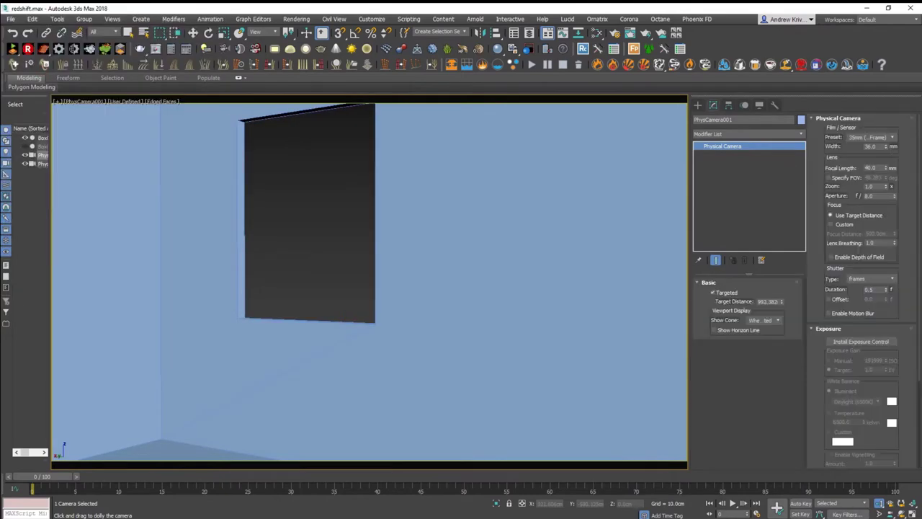
left_click_drag(394, 358, 359, 420)
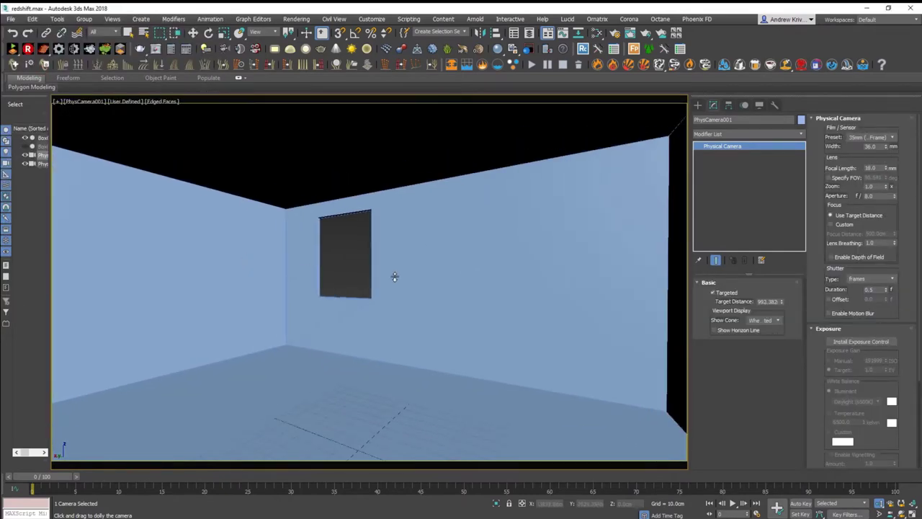
key("f")
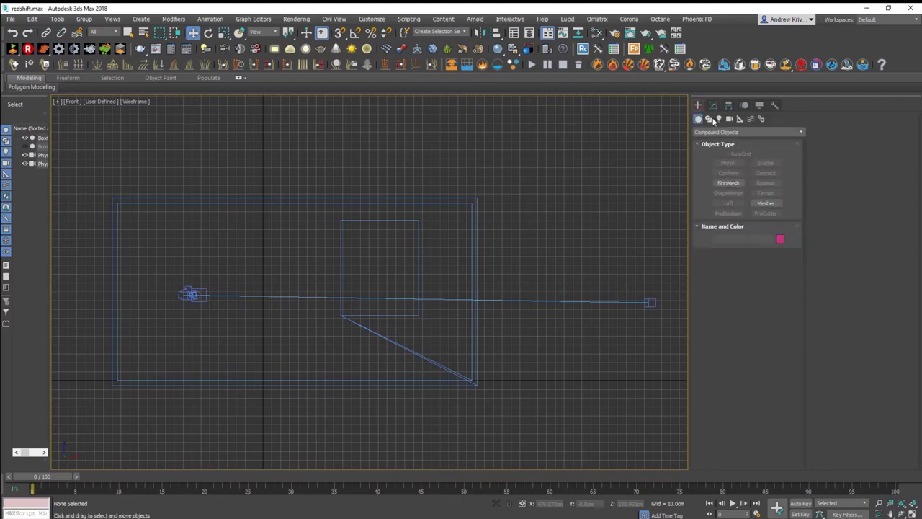
Draw a Redshift portal light over the window opening in the Front view.
left_click(718, 118)
left_click(728, 173)
scroll(360, 282, "up", 5)
left_click_drag(311, 138, 531, 406)
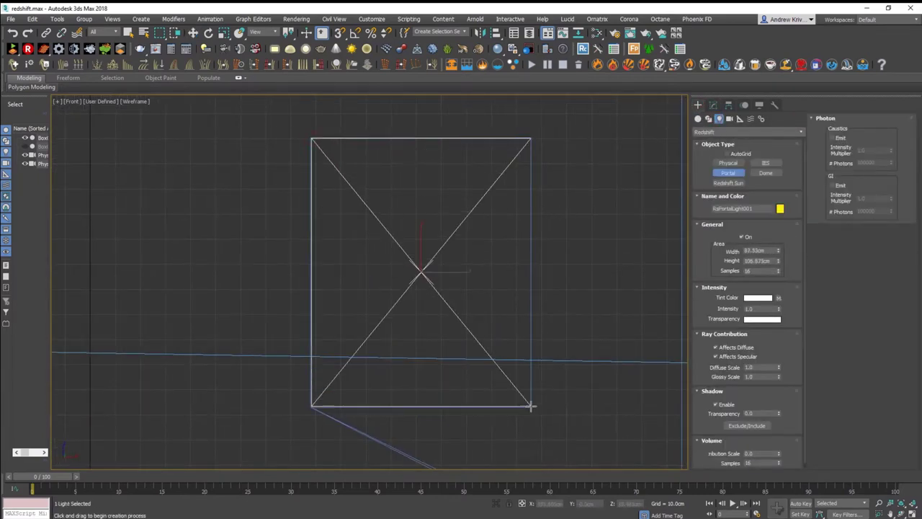
key("p")
key("z")
mouse_move(416, 274)
middle_mouse_down("alt")
mouse_move(468, 247)
mouse_move(506, 314)
mouse_move(508, 338)
mouse_move(501, 288)
mouse_move(394, 346)
mouse_move(412, 325)
middle_mouse_up("alt")
Test-render the room through the camera, then close the render windows.
key("c")
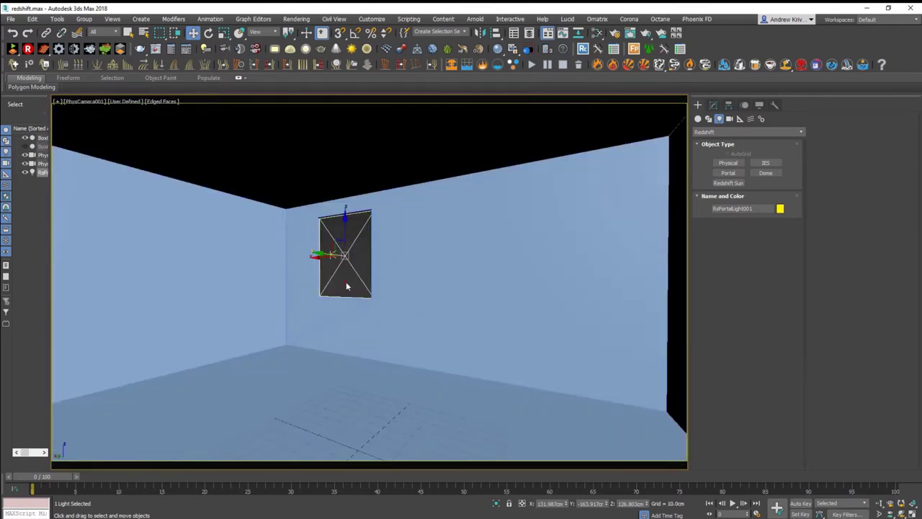
left_click(346, 286)
key("shift+q")
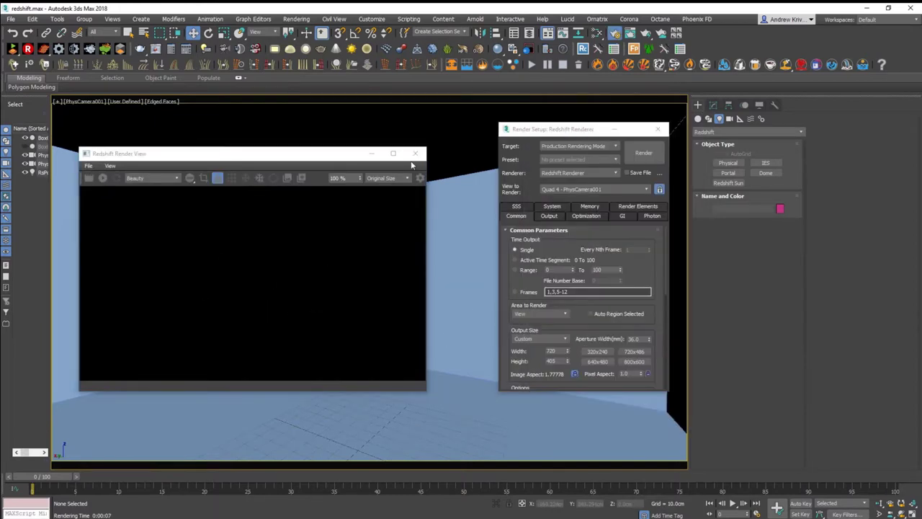
left_click(416, 154)
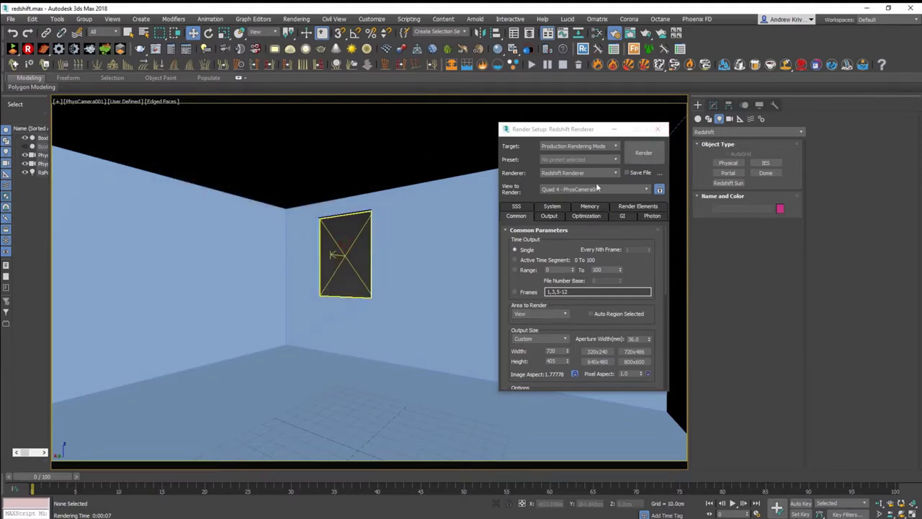
left_click(649, 139)
left_click(650, 139)
key("p")
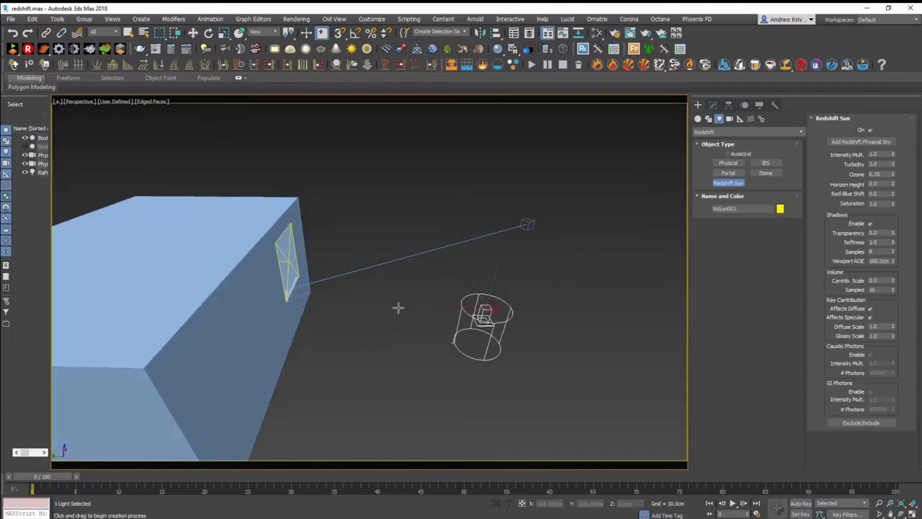
Rotate the Redshift sun toward the window and add a Redshift physical sky.
left_click_drag(430, 174, 430, 177)
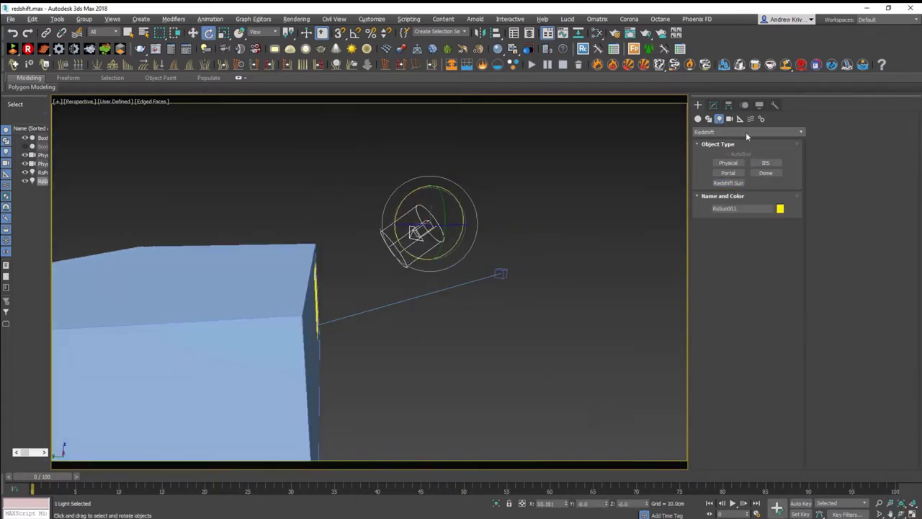
left_click(714, 108)
left_click(742, 305)
left_click(454, 317)
Set the sun's volume contribution scale to 0.05 and render the camera view.
key("c")
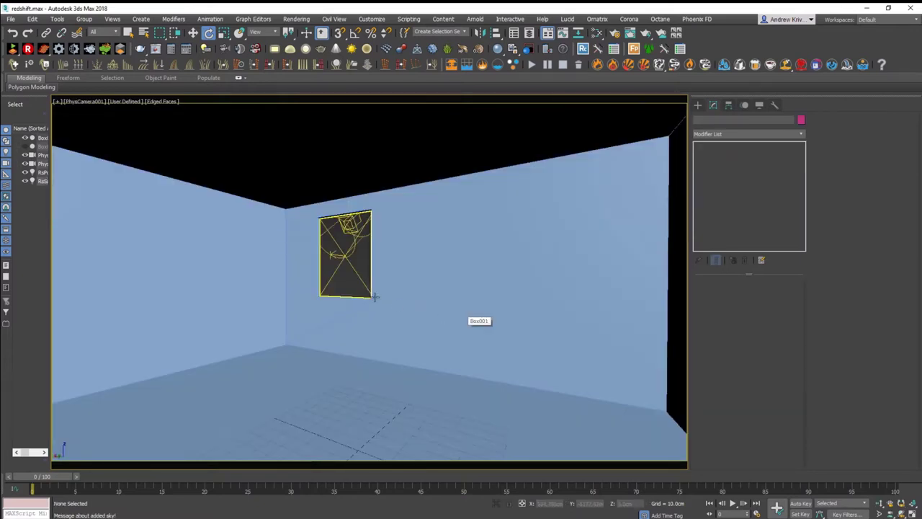
left_click(352, 288)
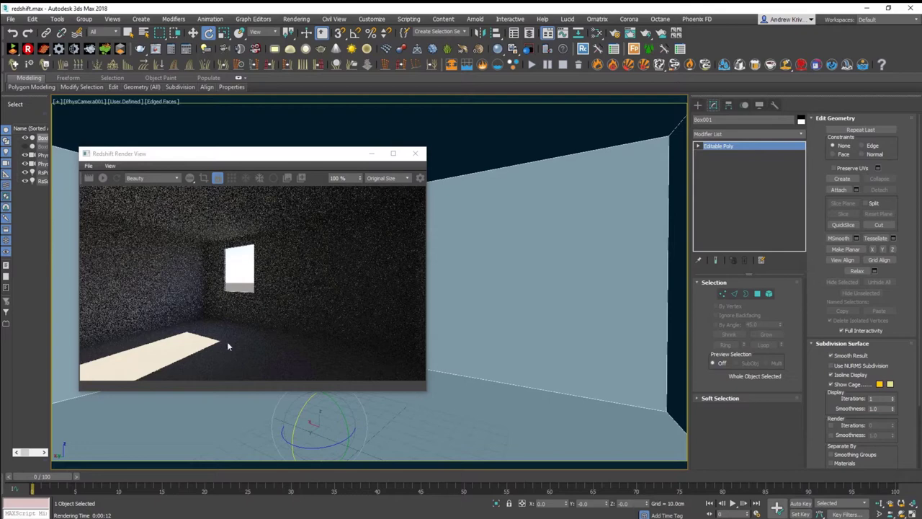
left_click(415, 153)
left_click(346, 245)
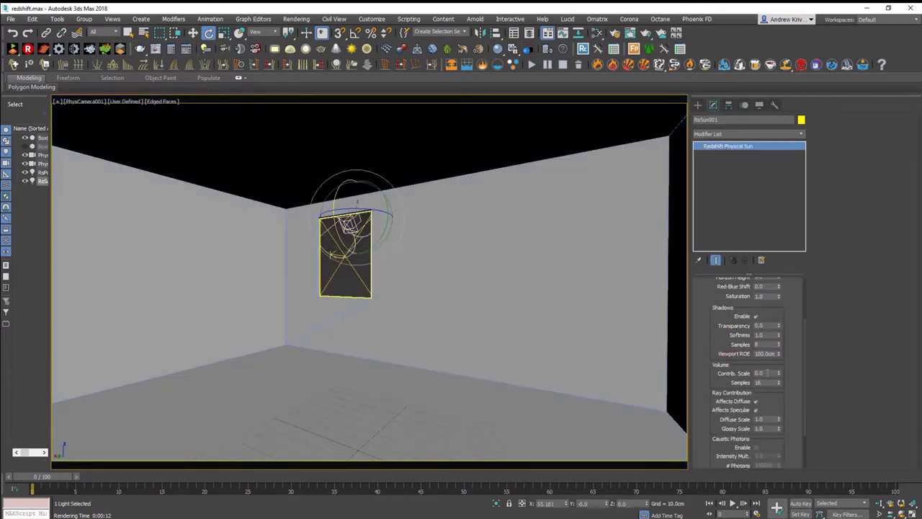
double_click(766, 372)
left_click(363, 275)
key("shift+q")
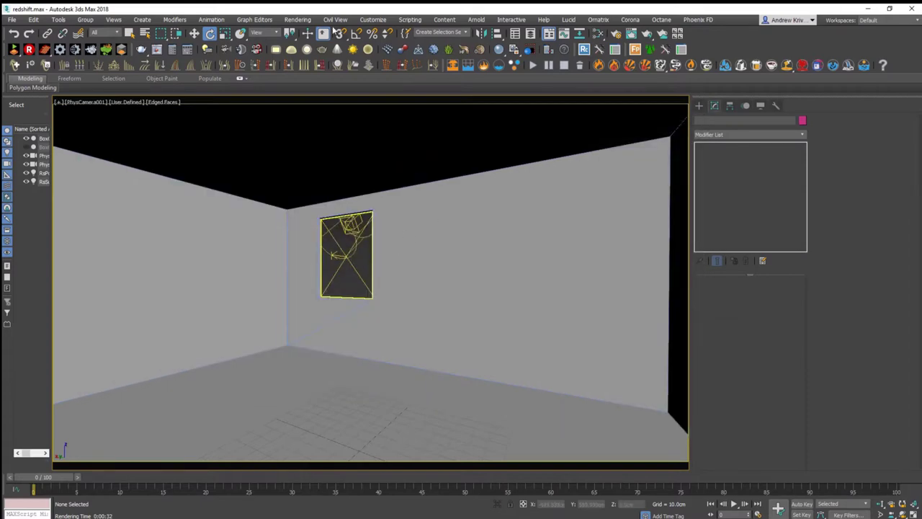
Enable the light sample override in Render Setup's Output sampling settings.
left_click(297, 20)
left_click(346, 93)
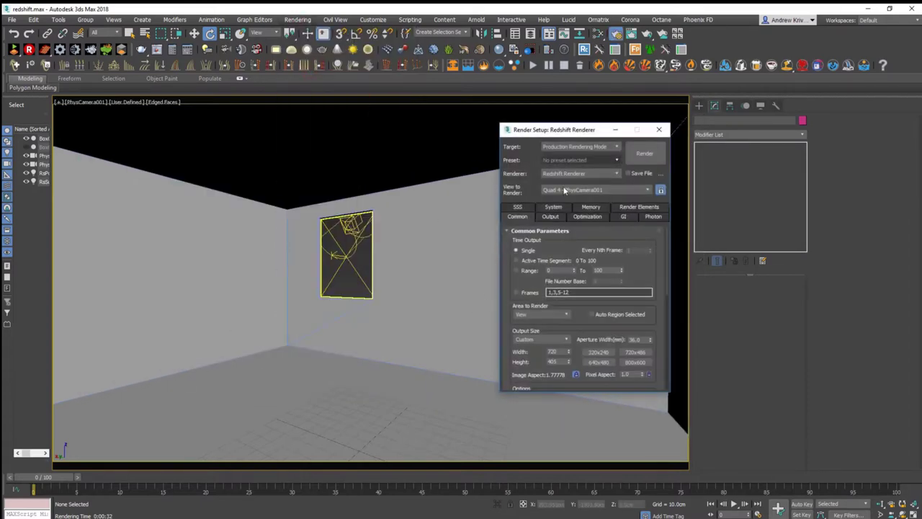
left_click(561, 217)
scroll(538, 345, "down", 3)
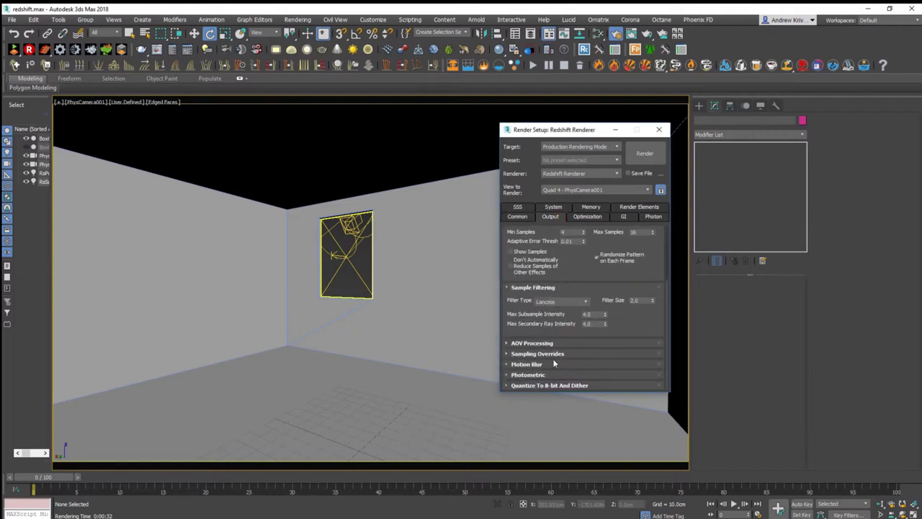
left_click(565, 353)
scroll(570, 288, "down", 2)
scroll(548, 289, "down", 2)
left_click(520, 286)
type("1024")
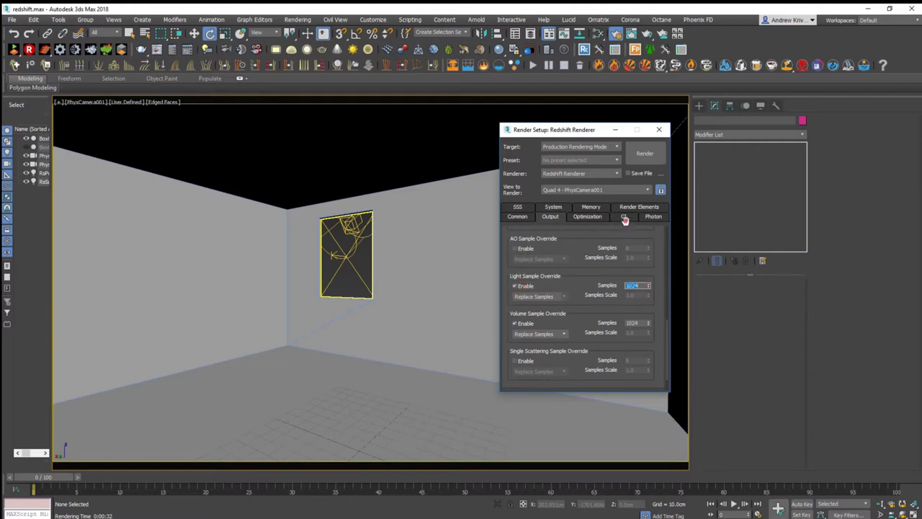
Set global illumination to 5 bounces and 512 brute-force rays.
left_click(624, 217)
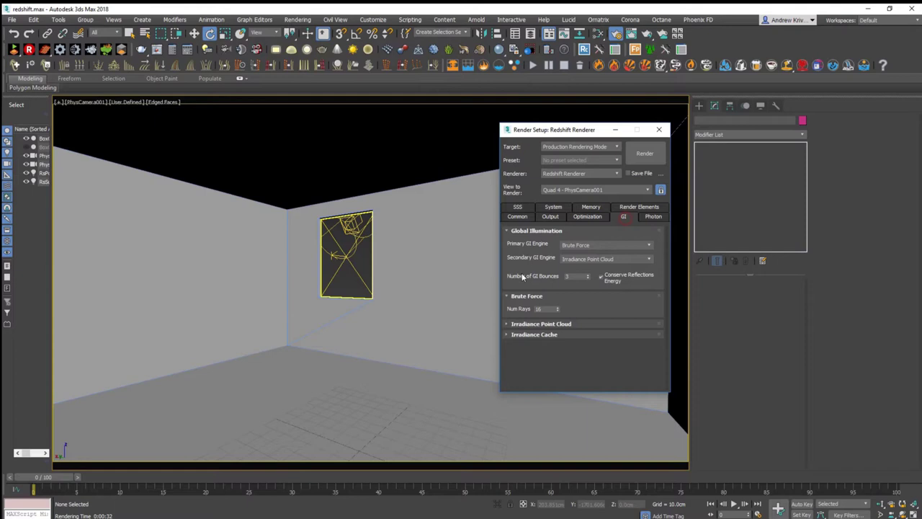
double_click(571, 276)
double_click(546, 308)
type("5")
key("Return")
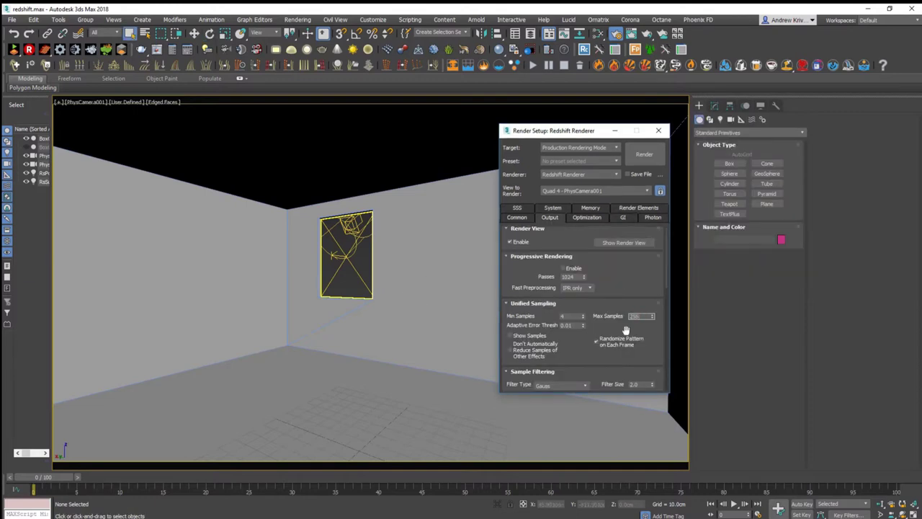
Enter 16 samples and a 0.05 adaptive error threshold in unified sampling.
double_click(574, 315)
type("16")
key("Return")
double_click(574, 325)
type("0.05")
left_click_drag(582, 349, 608, 249)
Finalize unified sampling at 4 min, 16 max samples, 0.01 threshold, and render.
left_click(621, 217)
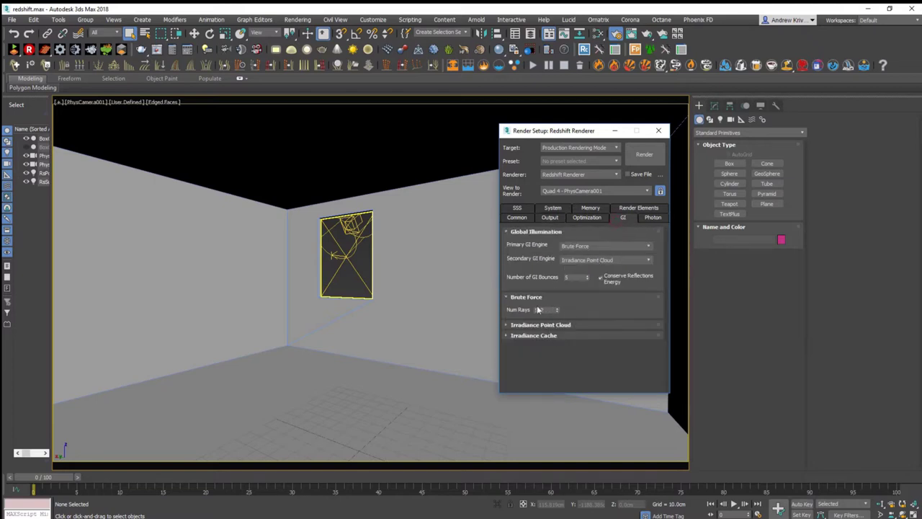
left_click(551, 217)
left_click_drag(570, 364, 593, 361)
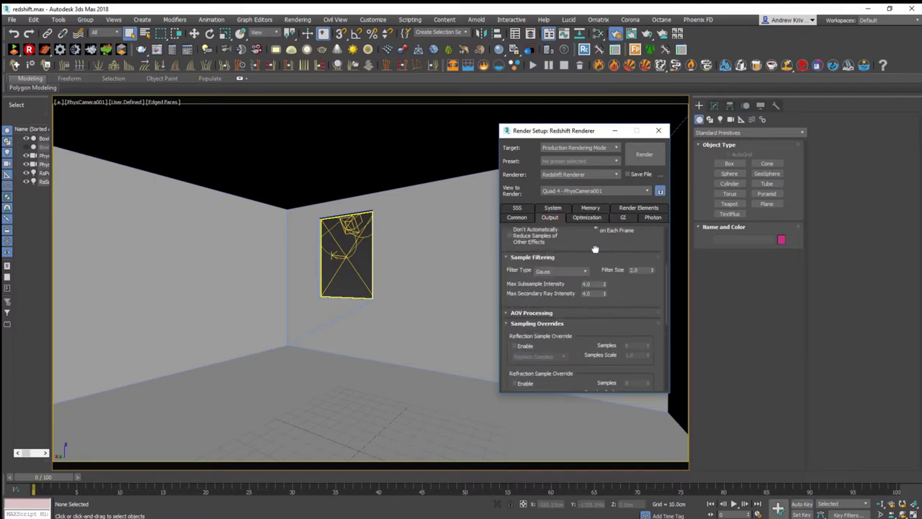
double_click(571, 329)
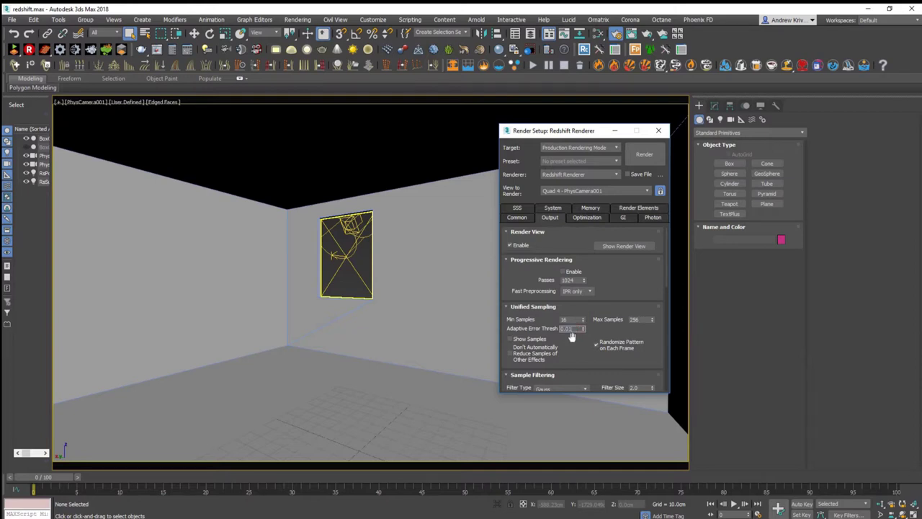
left_click(643, 320)
type("16")
key("Tab")
type("4")
key("shift+q")
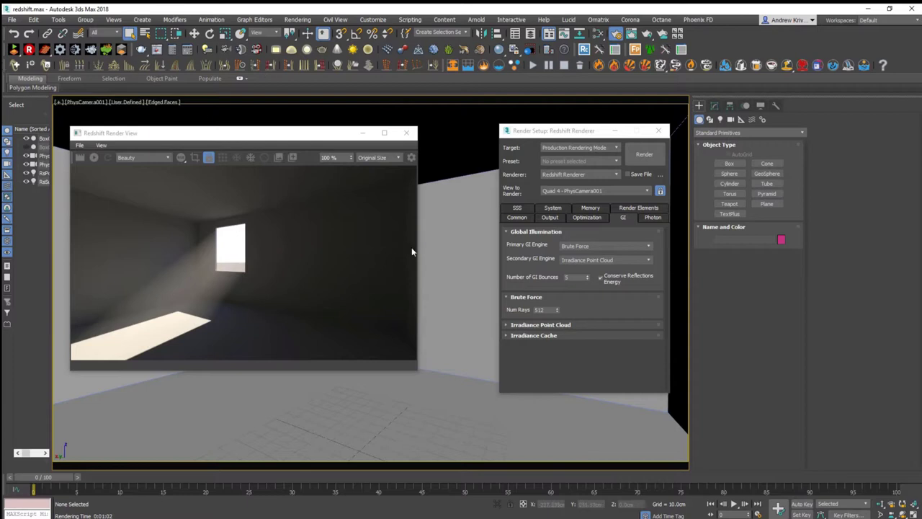
Switch exposure control to Redshift Photographic Exposure with shutter time ratio 30.
left_click(298, 20)
left_click(450, 162)
left_click(542, 307)
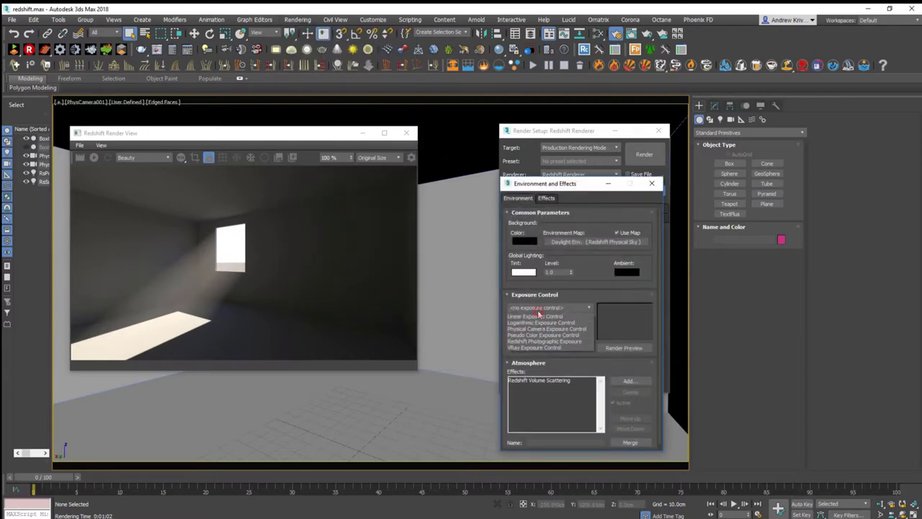
left_click(540, 354)
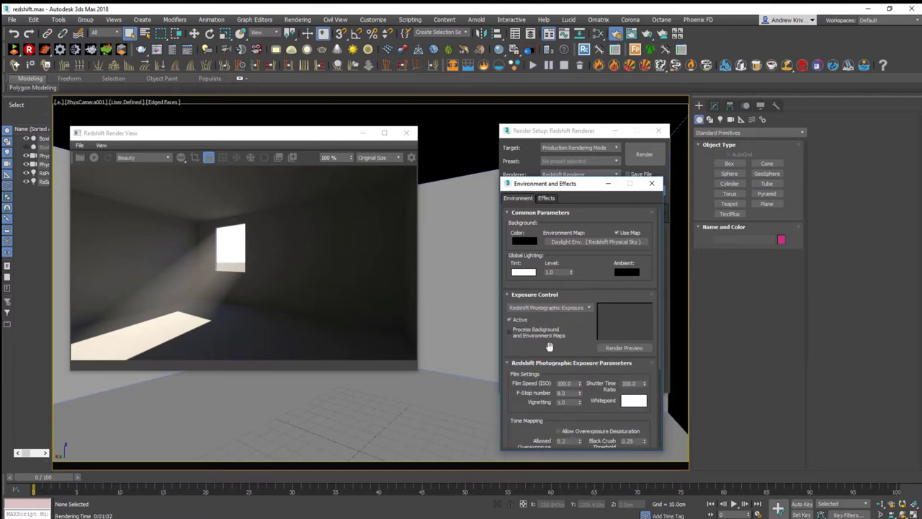
double_click(629, 383)
left_click(652, 183)
left_click(549, 217)
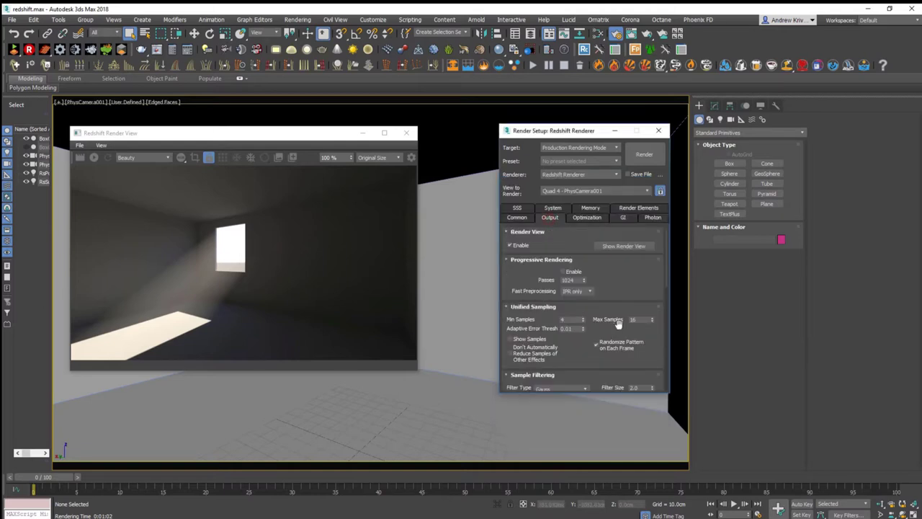
Set Min Samples 16, Max Samples 256, threshold 0.002, and refresh the render.
type("16")
key("Tab")
scroll(562, 349, "down", 1)
key("Tab")
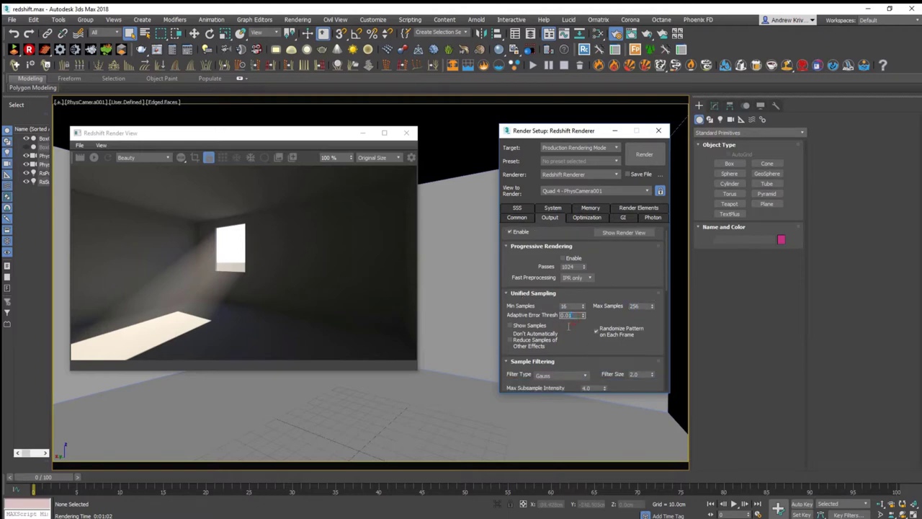
scroll(571, 323, "down", 5)
scroll(570, 322, "down", 5)
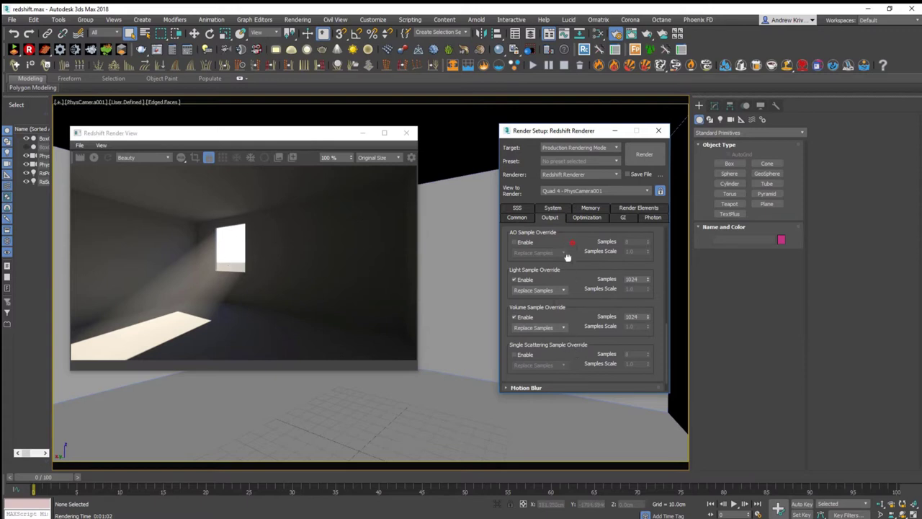
scroll(570, 252, "up", 3)
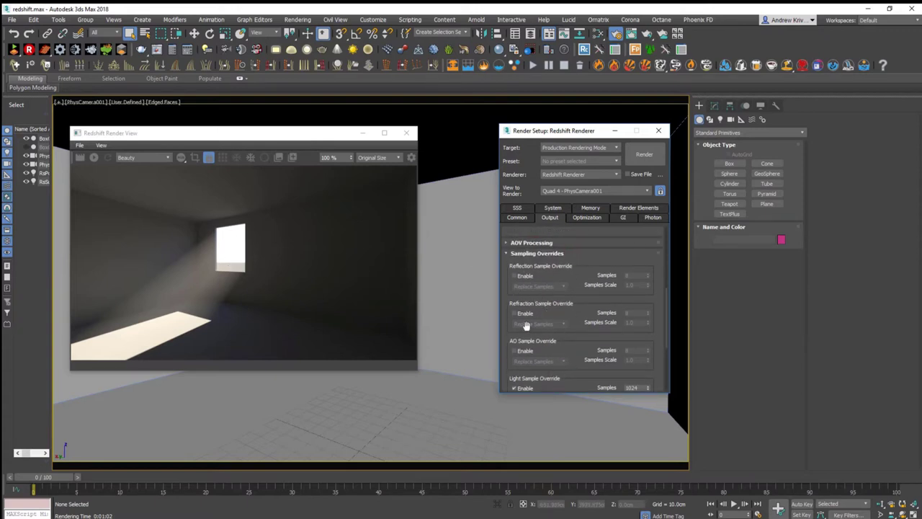
scroll(577, 278, "up", 10)
left_click(648, 155)
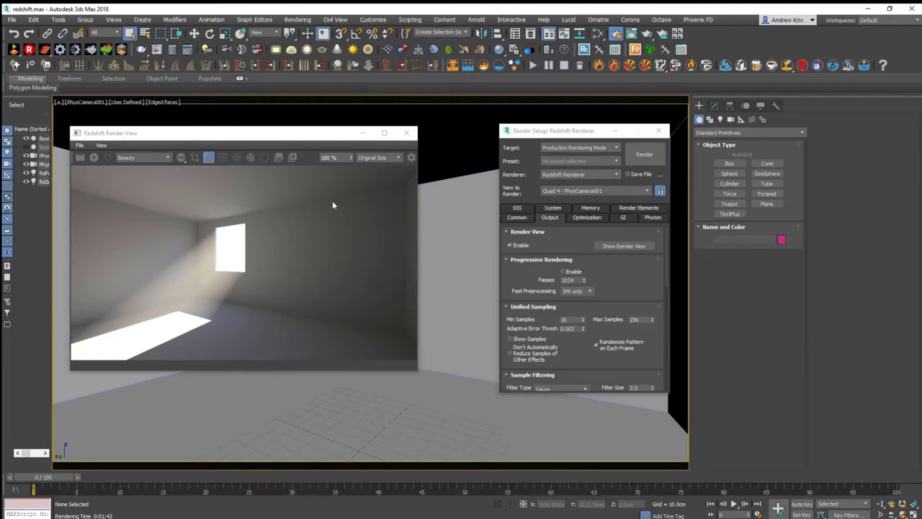
Compare snapshot_0 and snapshot_1 side by side in an enlarged Render View.
left_click(291, 158)
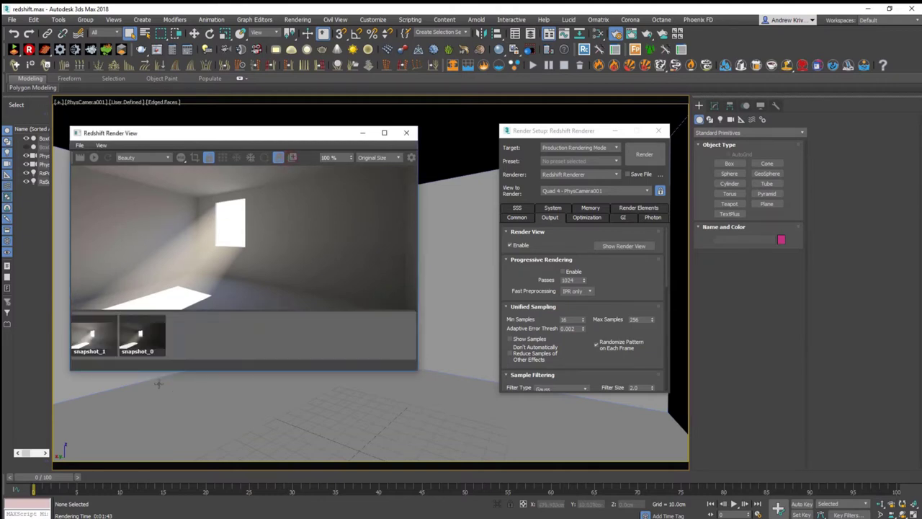
left_click(142, 335)
left_click(99, 333)
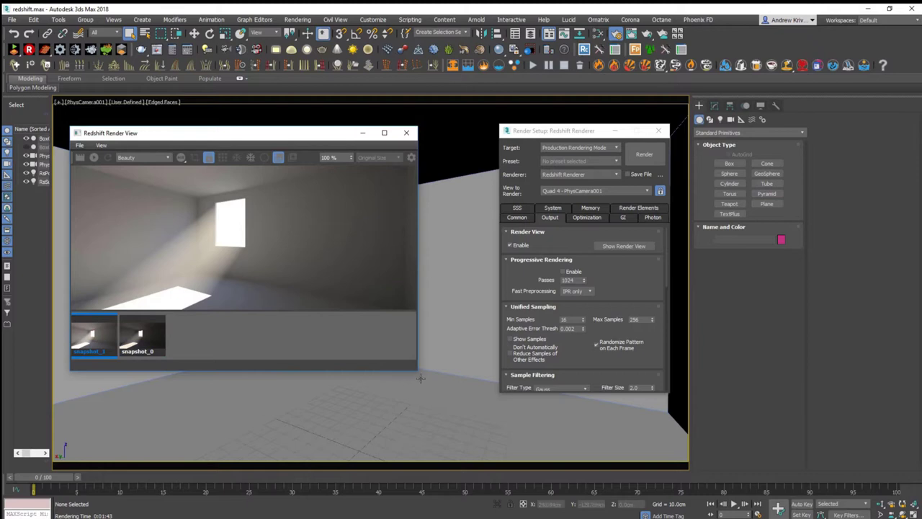
left_click_drag(416, 371, 486, 468)
left_click(142, 434)
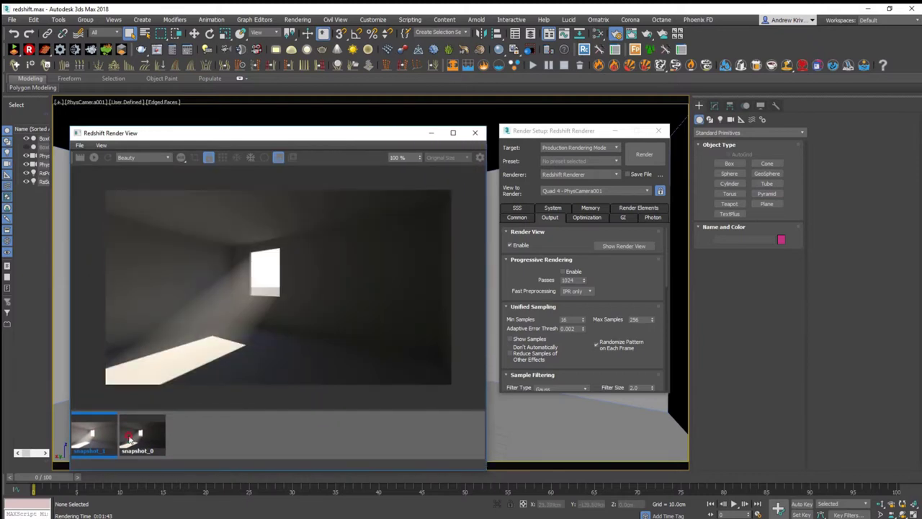
left_click(99, 437)
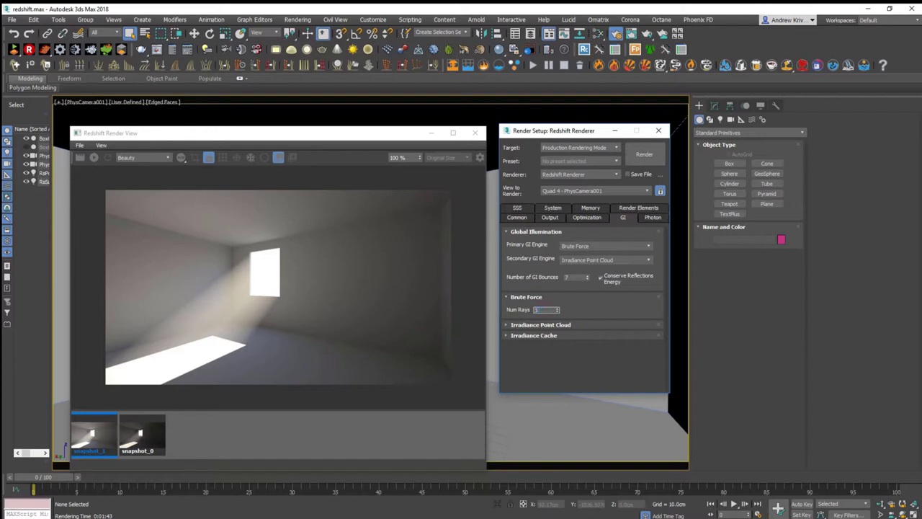
Raise Max Samples to 512 in the Output sampling settings.
left_click(549, 217)
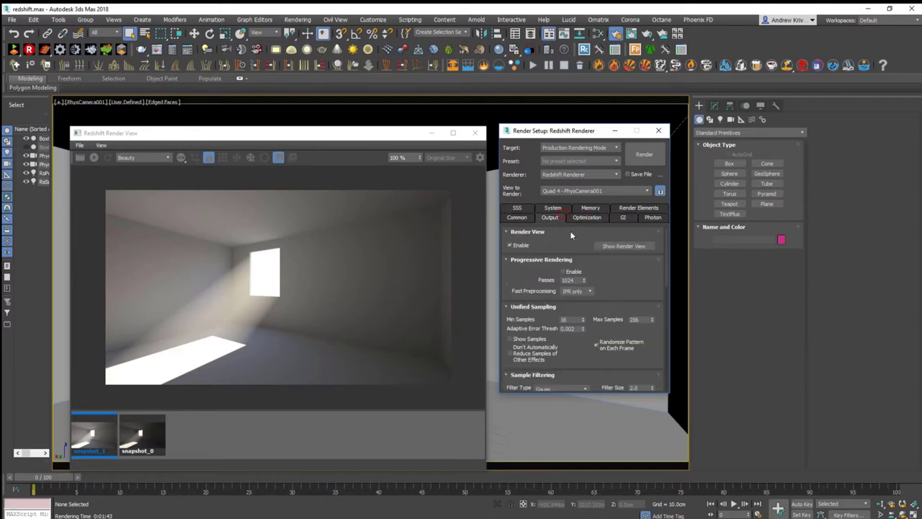
left_click(639, 319)
scroll(569, 353, "down", 3)
scroll(569, 352, "up", 1)
scroll(571, 346, "up", 1)
scroll(571, 347, "up", 1)
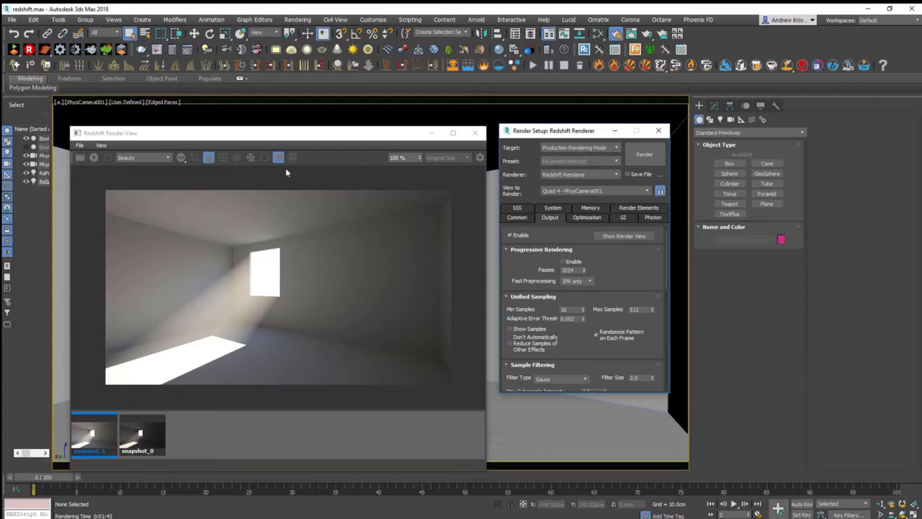
scroll(605, 345, "up", 2)
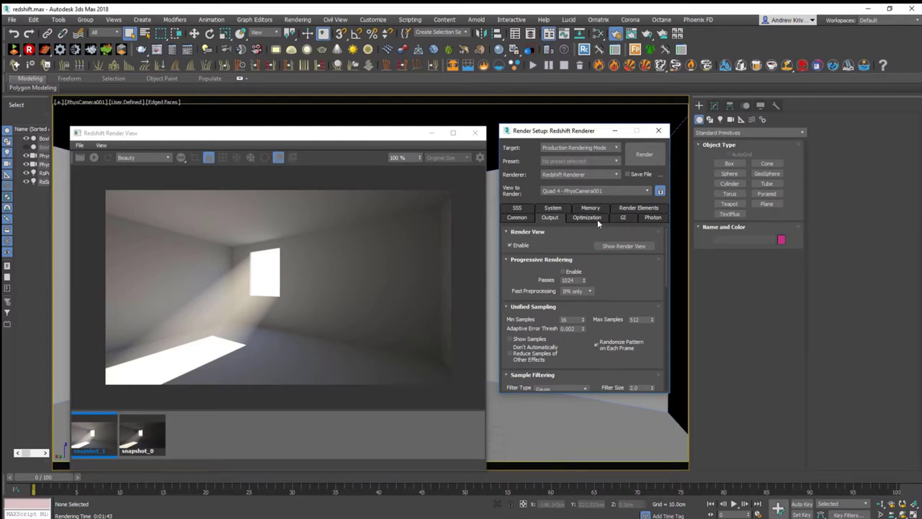
left_click(623, 217)
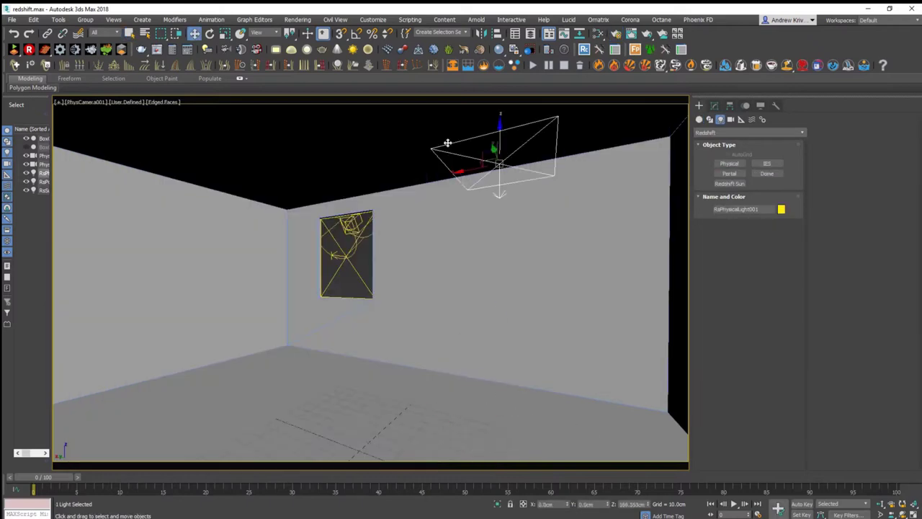
Switch to a wireframe Perspective view and ready the light for rotation.
key("p")
key("F3")
key("e")
middle_click_drag(408, 259, 355, 381, "alt")
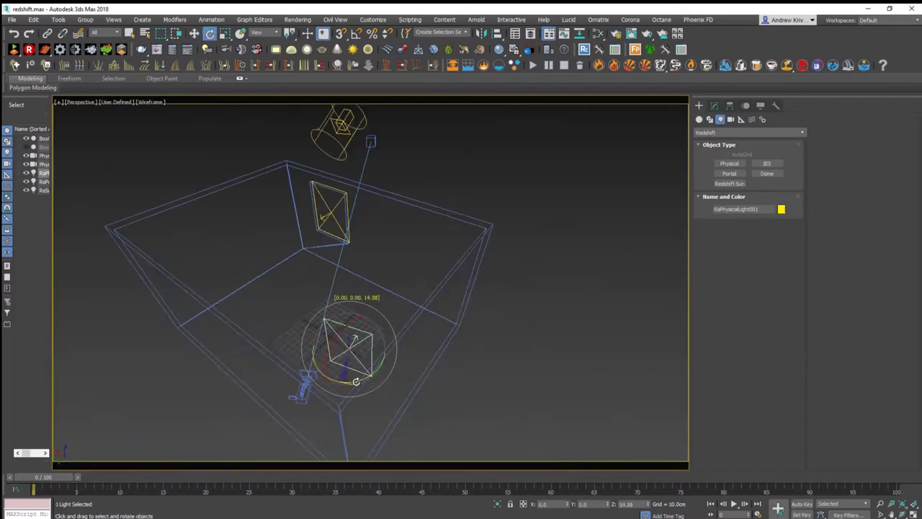
Set the Redshift physical light's intensity to 1, then 5.0, and re-render the camera.
key("shift+q")
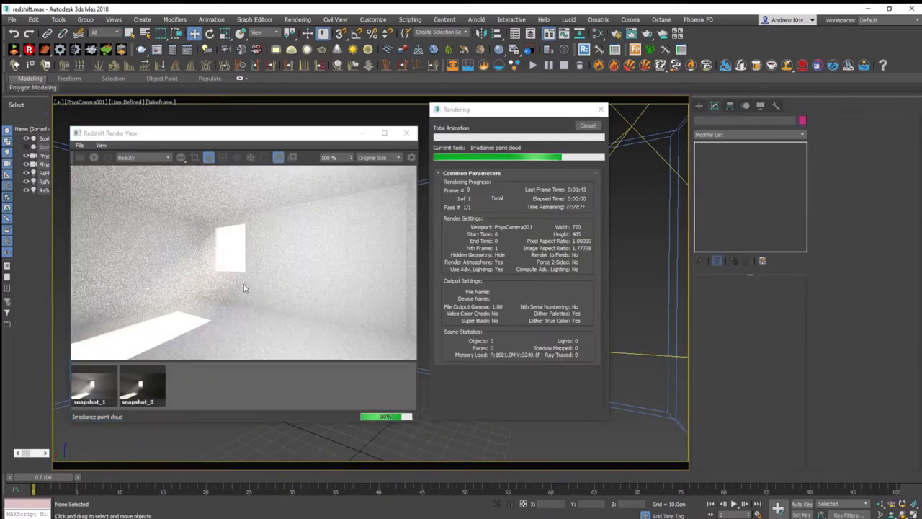
double_click(765, 414)
type("1")
key("Return")
type("5")
key("Return")
key("shift+q")
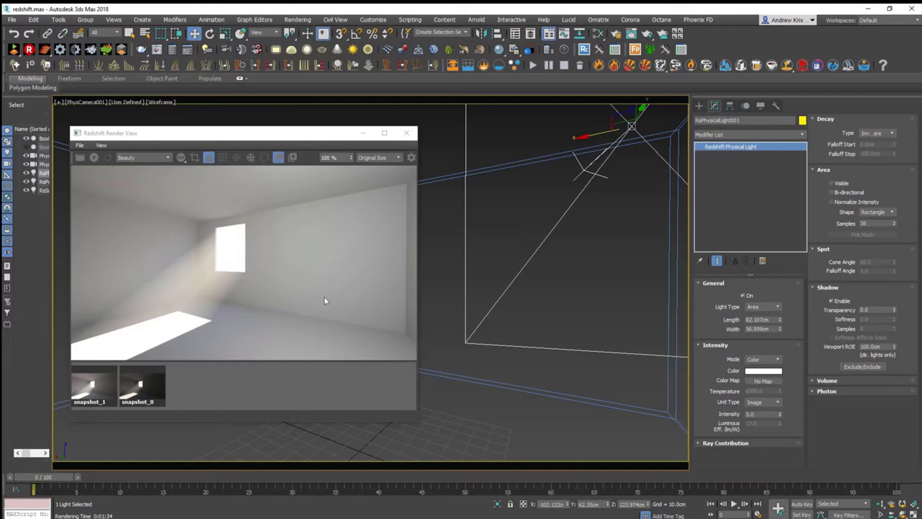
key("F10")
Set Brute Force Num Rays to 512 on the GI tab.
left_click(553, 216)
left_click(623, 208)
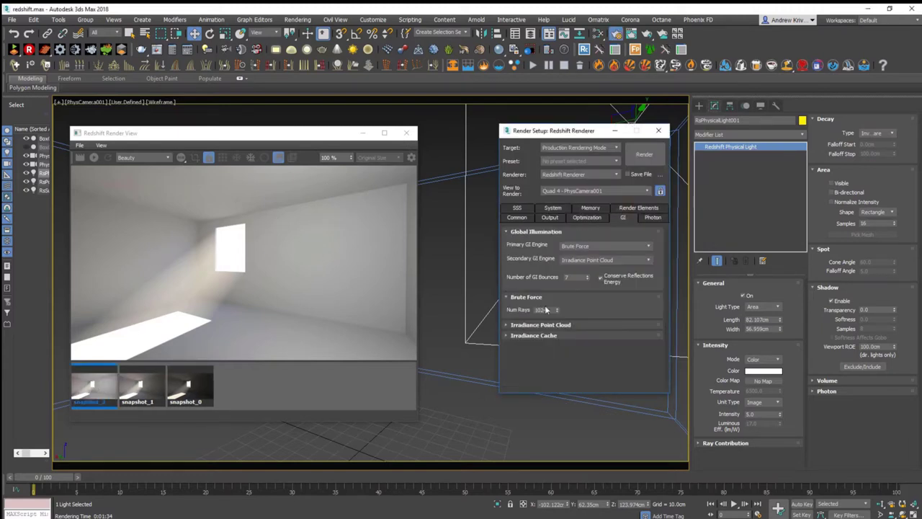
double_click(544, 309)
type("5112")
key("Return")
Set the Light Samples override to 512 on the Output tab.
left_click(550, 217)
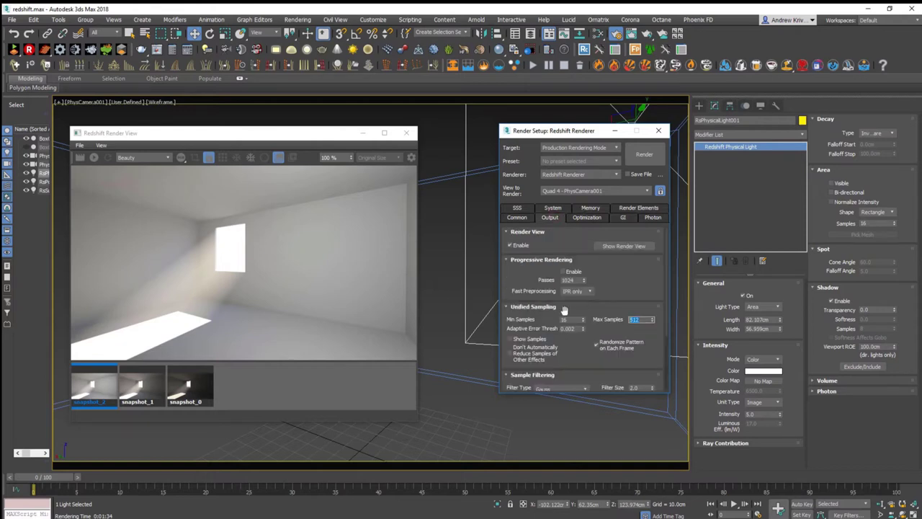
scroll(550, 257, "down", 2)
left_click(540, 355)
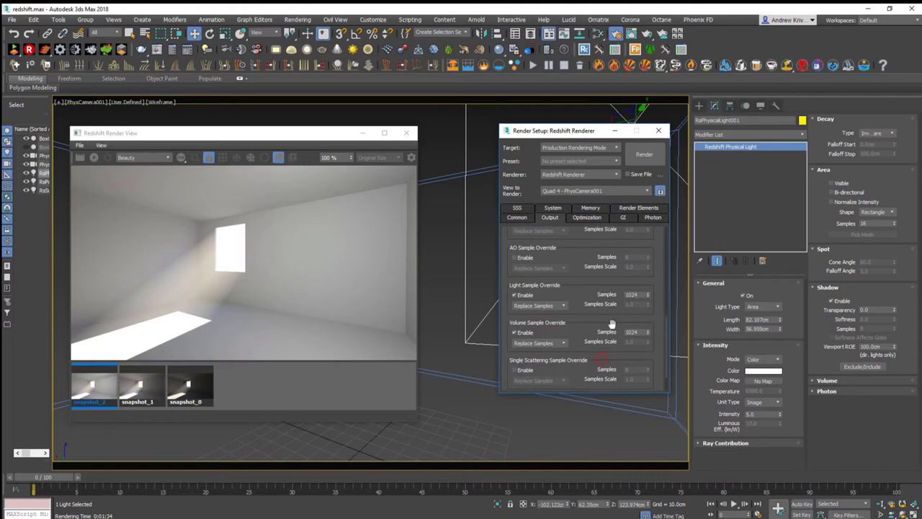
double_click(633, 294)
type("512")
Render with the lower sample counts and save the result as a new snapshot.
left_click(644, 154)
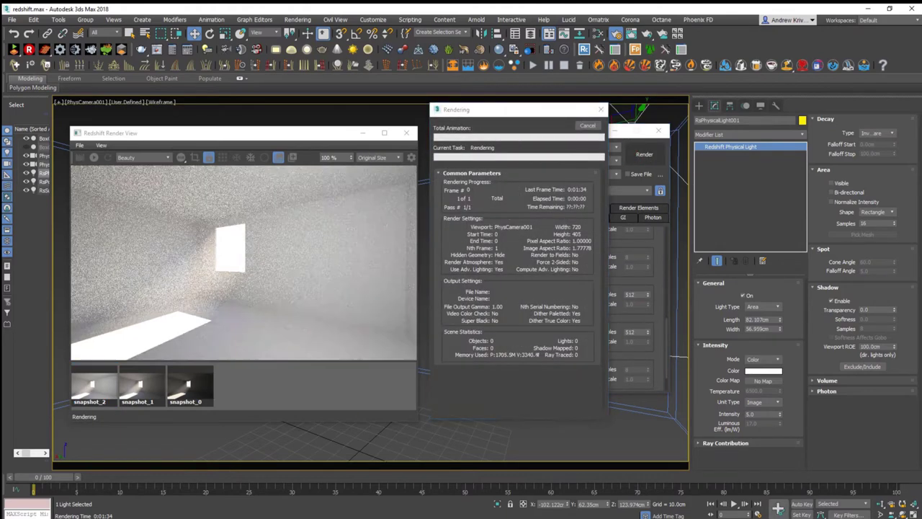
left_click(141, 384)
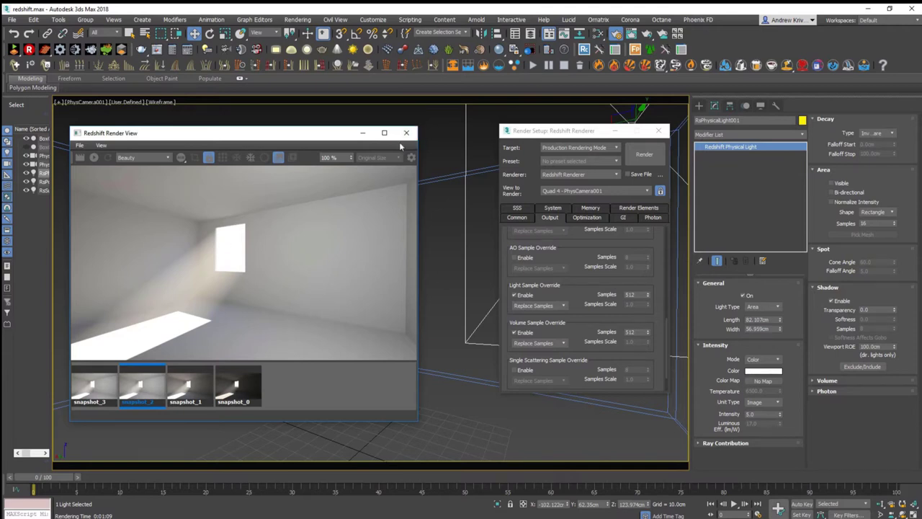
left_click_drag(244, 136, 245, 133)
left_click_drag(246, 138, 248, 136)
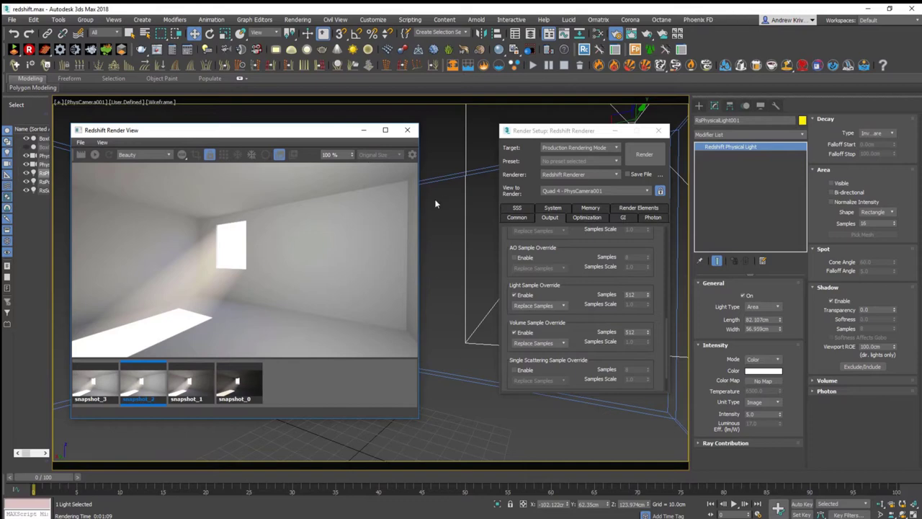
left_click(491, 175)
Clear the old environment map and replace it with a Redshift Environment map.
key("8")
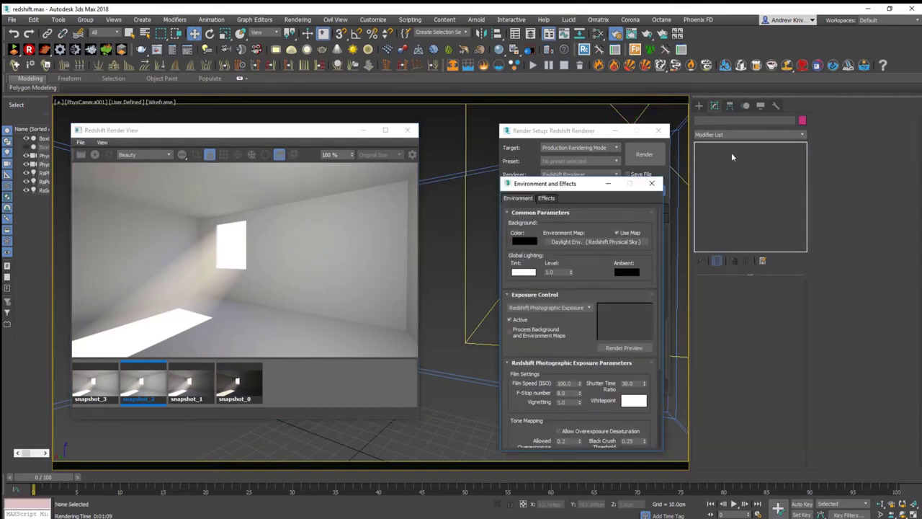
right_click(591, 248)
left_click(601, 274)
left_click(596, 242)
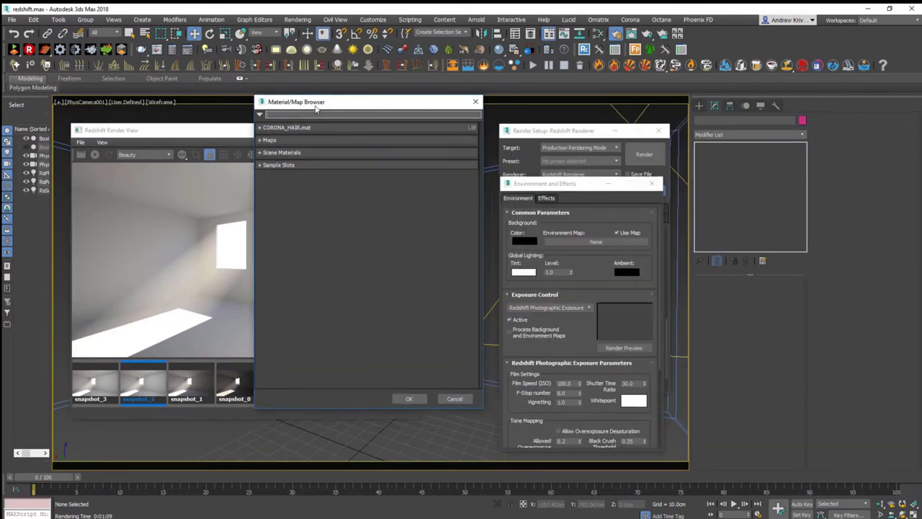
scroll(371, 281, "down", 2)
left_click(353, 339)
scroll(386, 310, "down", 3)
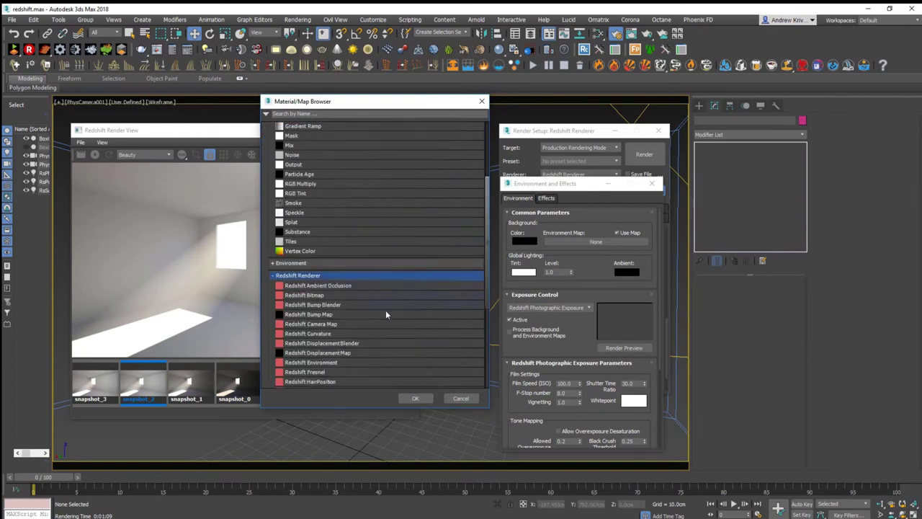
scroll(354, 318, "down", 1)
double_click(331, 339)
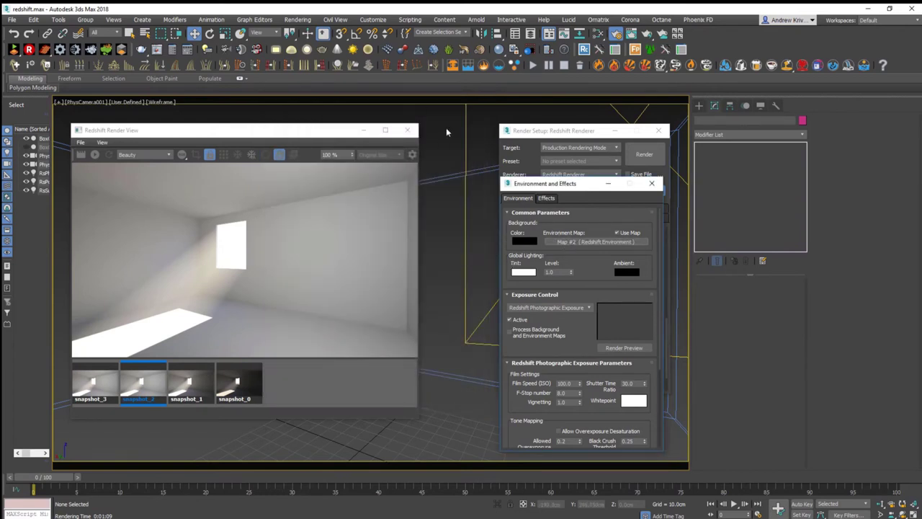
Delete the Redshift sun and add the environment map to the Slate editor as an instance.
left_click(353, 228)
key("Delete")
left_click_drag(569, 186, 394, 139)
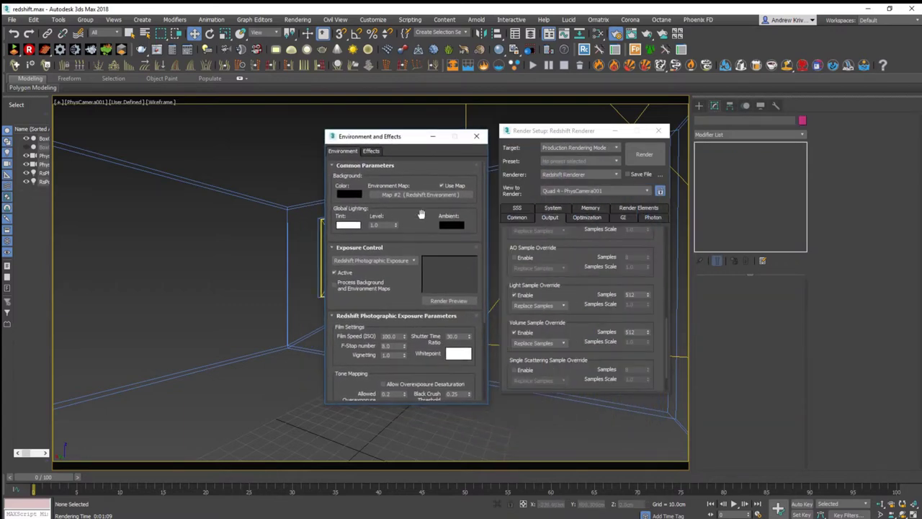
left_click(597, 33)
left_click_drag(564, 133, 763, 152)
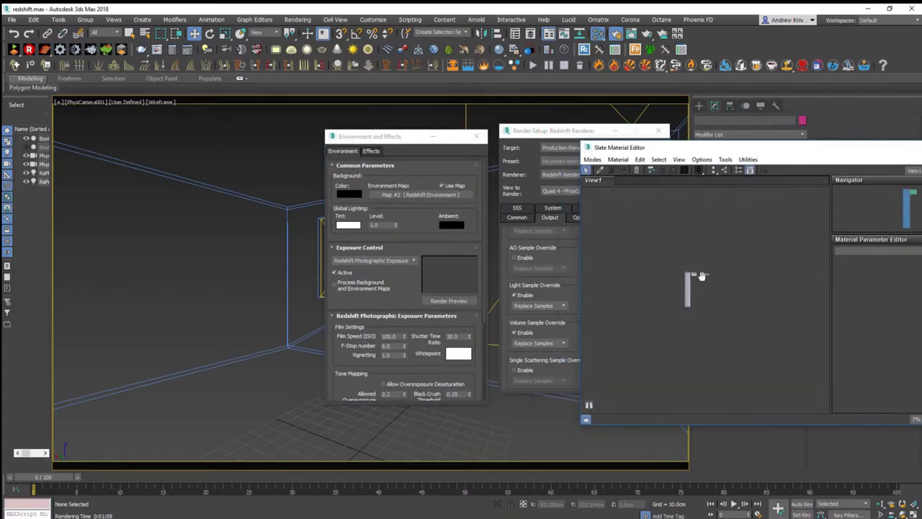
scroll(709, 268, "down", 3)
left_click_drag(421, 195, 709, 268)
left_click(762, 315)
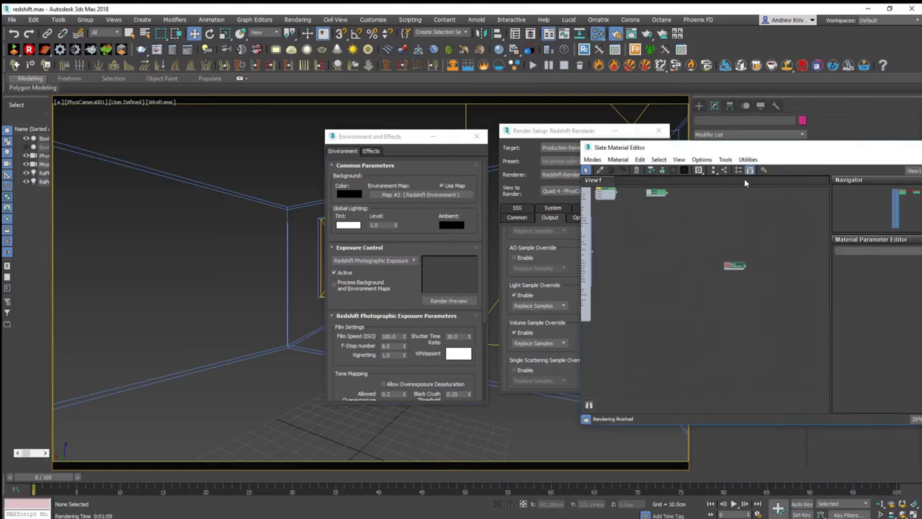
left_click_drag(720, 147, 561, 195)
scroll(605, 324, "up", 3)
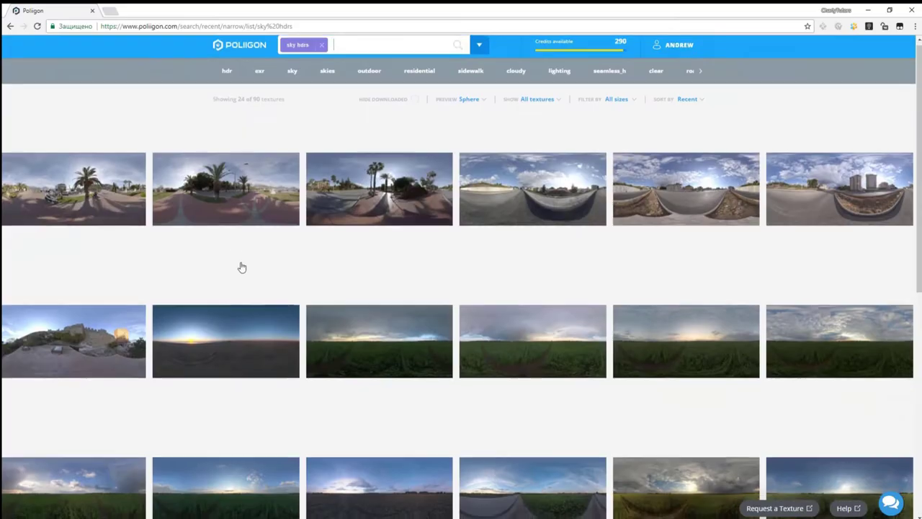
scroll(238, 264, "down", 10)
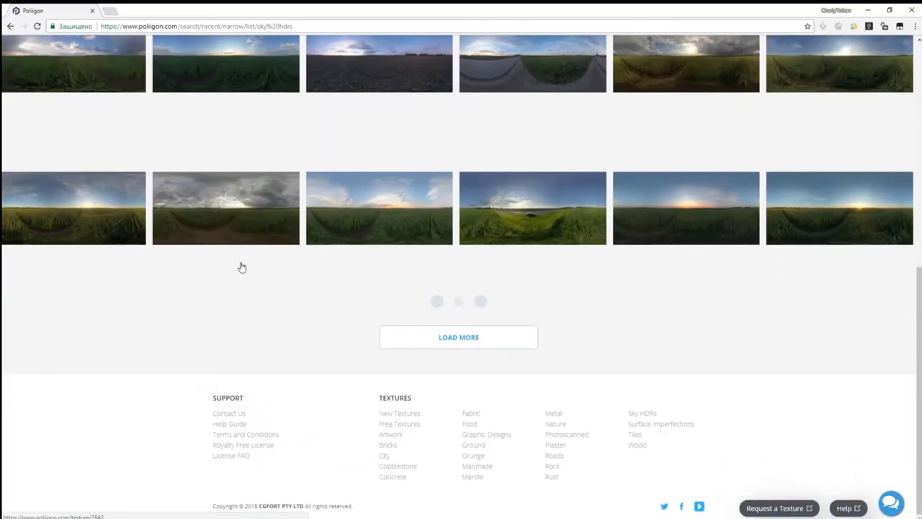
scroll(373, 336, "up", 10)
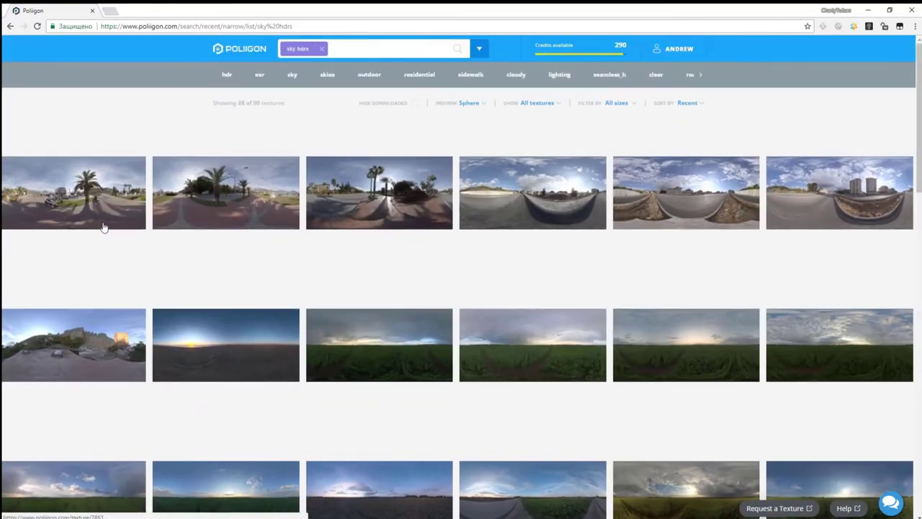
left_click(216, 331)
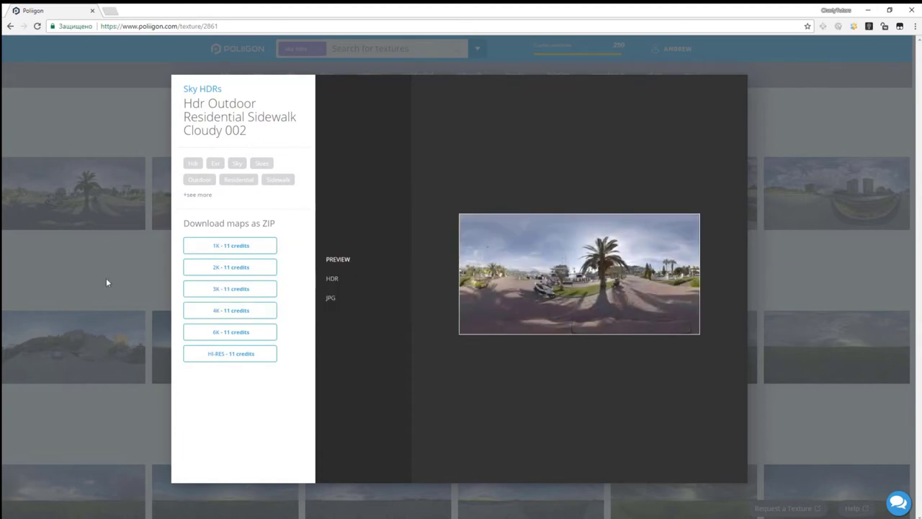
mouse_move(73, 192)
left_click(139, 269)
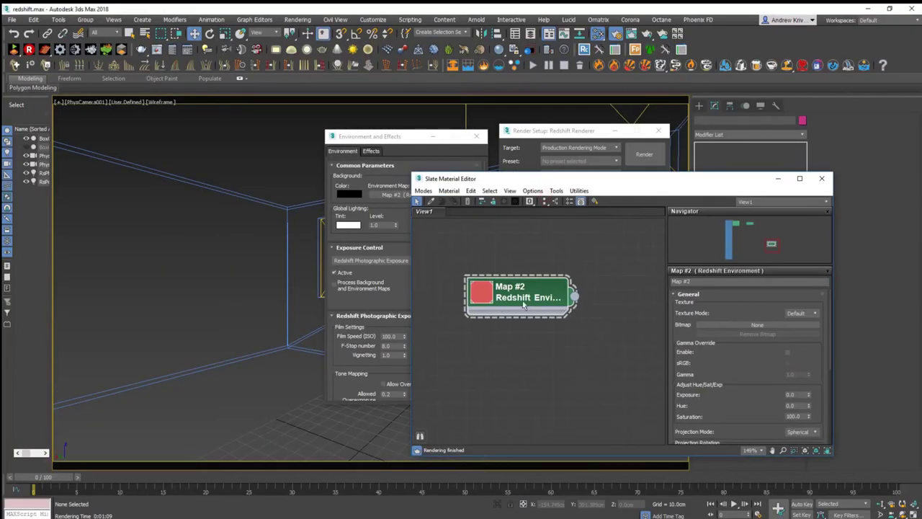
Load HdrOutdoorFieldSunsetClear004_HDR_4K.exr as the Redshift Environment bitmap and render the room.
left_click(749, 325)
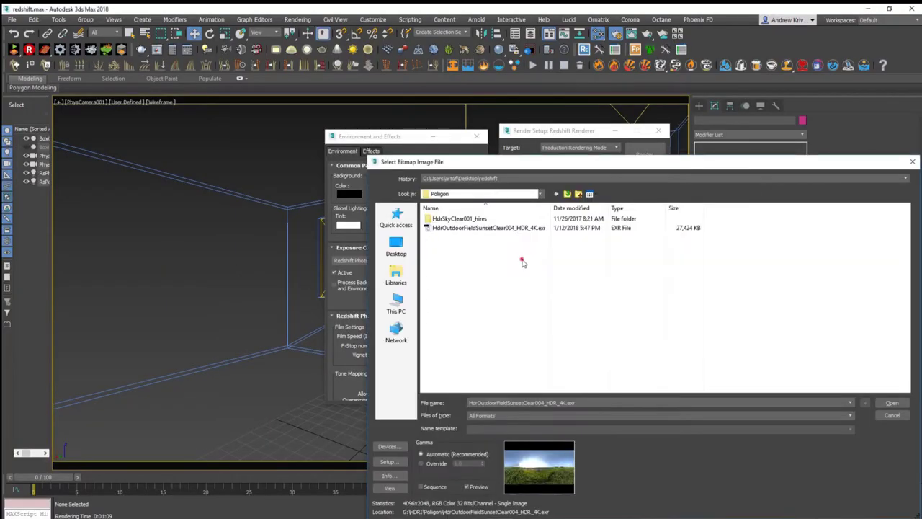
left_click(467, 234)
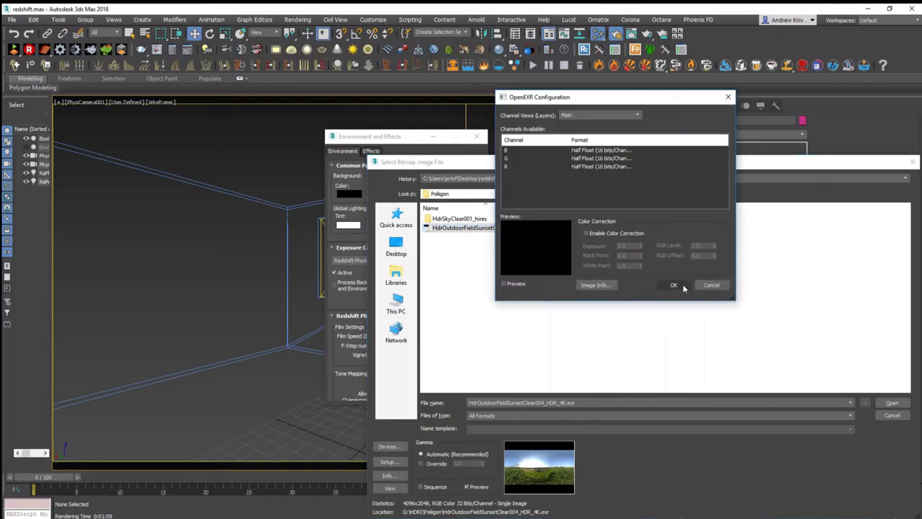
left_click(673, 285)
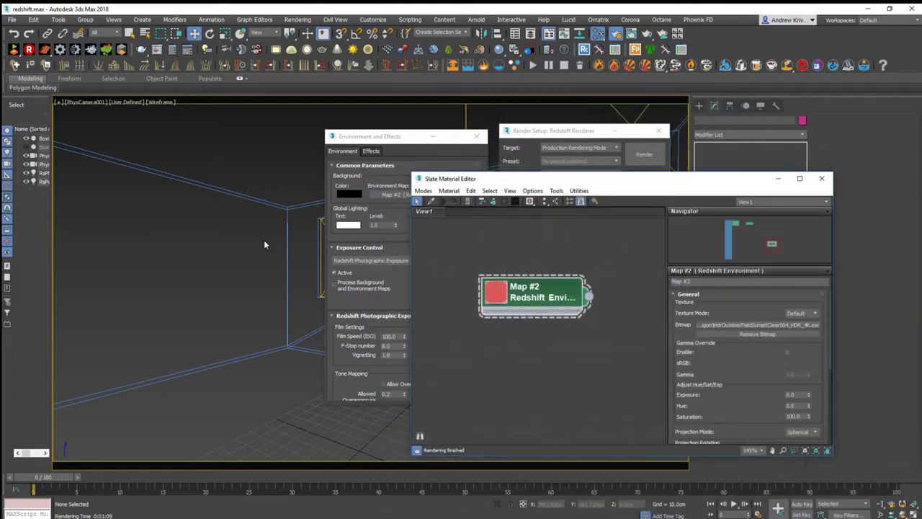
left_click(821, 178)
left_click(644, 154)
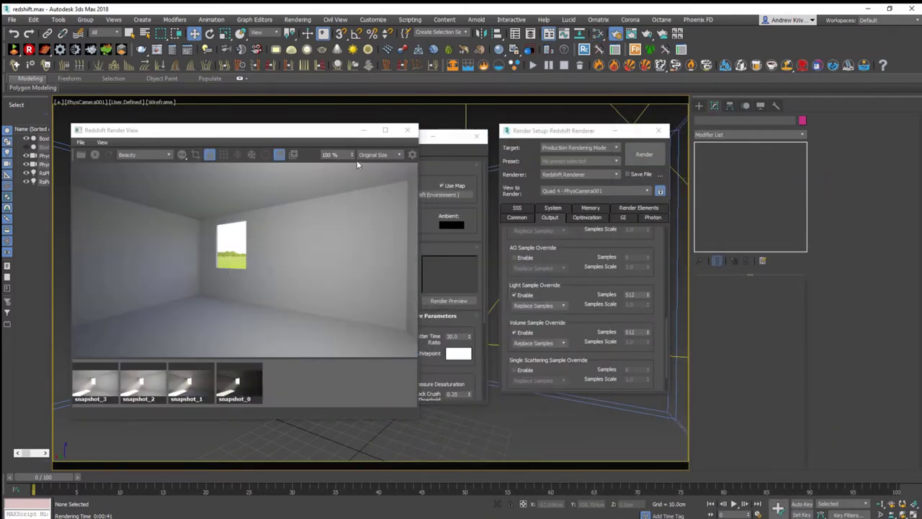
Lower the room's physical light intensity to 1.
left_click(616, 109)
type("1")
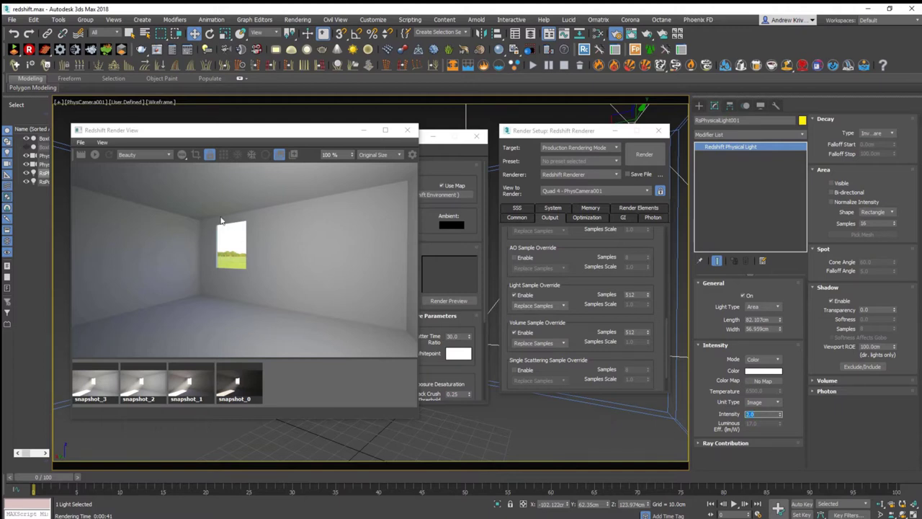
left_click(436, 171)
Drop the environment map's exposure to -4.7, then raise it to 2.0.
key("m")
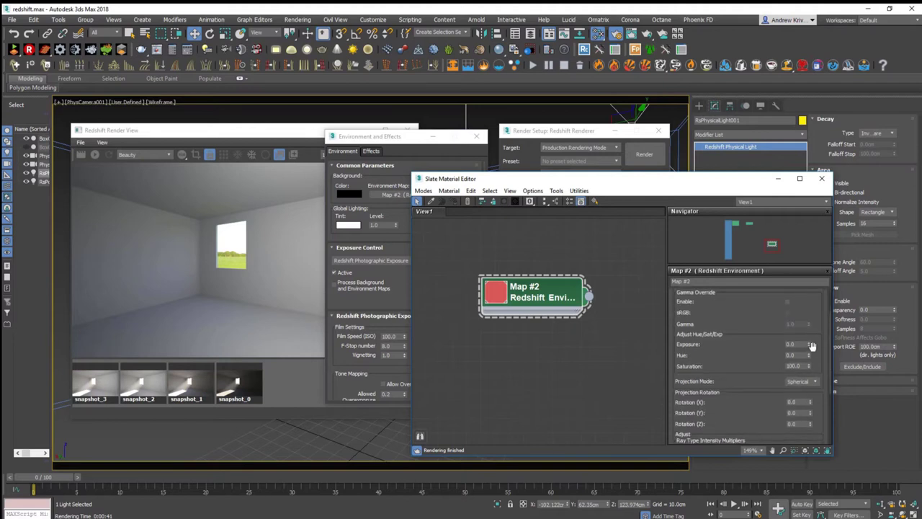
left_click(98, 158)
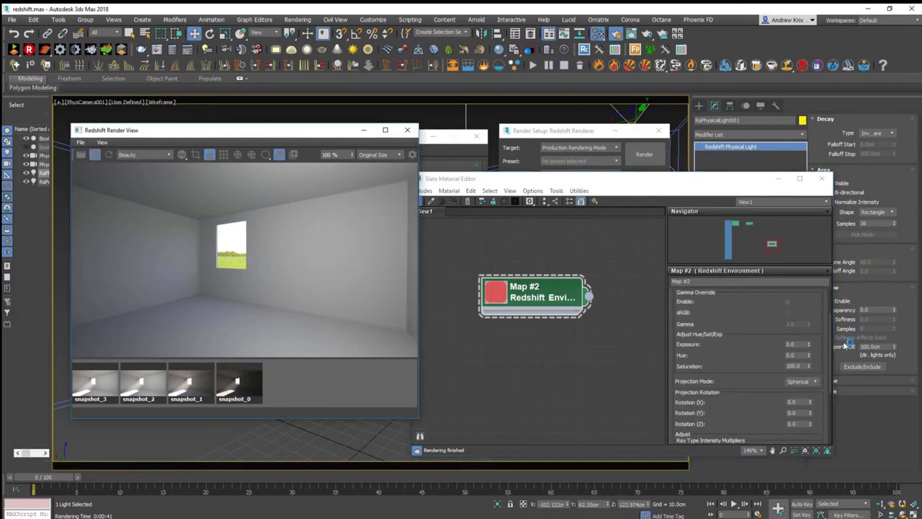
left_click_drag(808, 345, 814, 360)
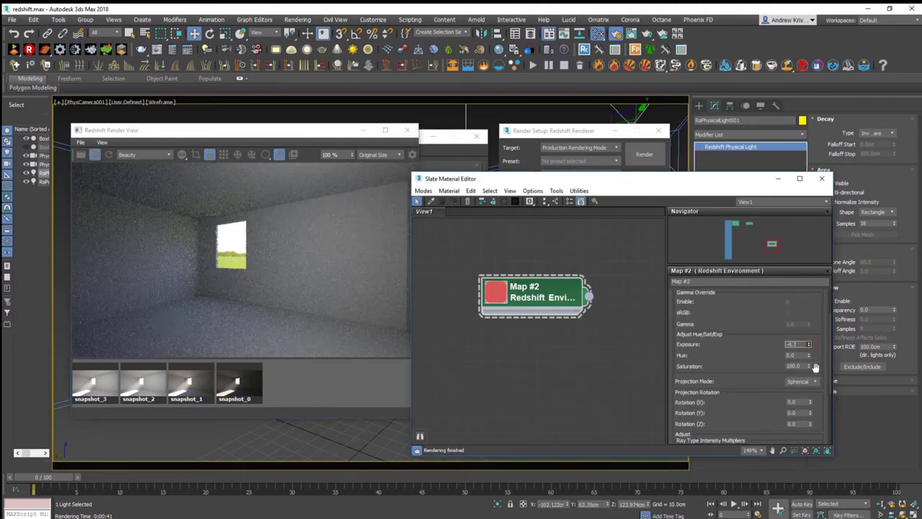
left_click(97, 158)
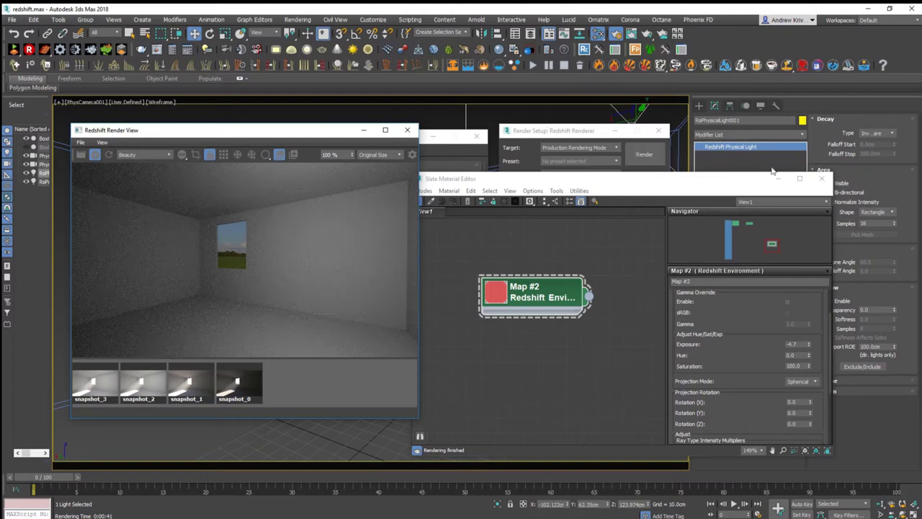
mouse_move(652, 178)
left_mouse_down()
mouse_move(495, 345)
mouse_move(607, 180)
left_mouse_up()
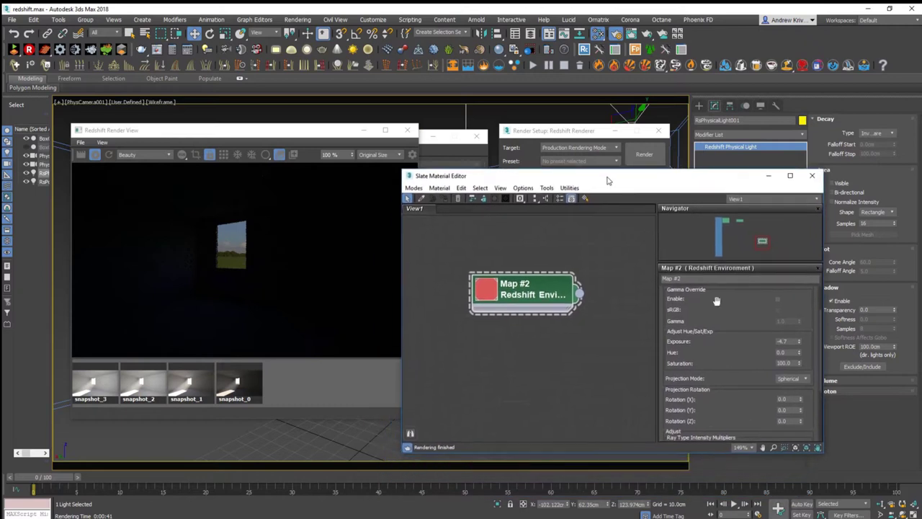
left_click_drag(791, 338, 791, 317)
right_click(728, 310)
Expand the environment's Back-Plate settings and darken its exposure to -3.9.
left_click(734, 317)
scroll(724, 350, "down", 5)
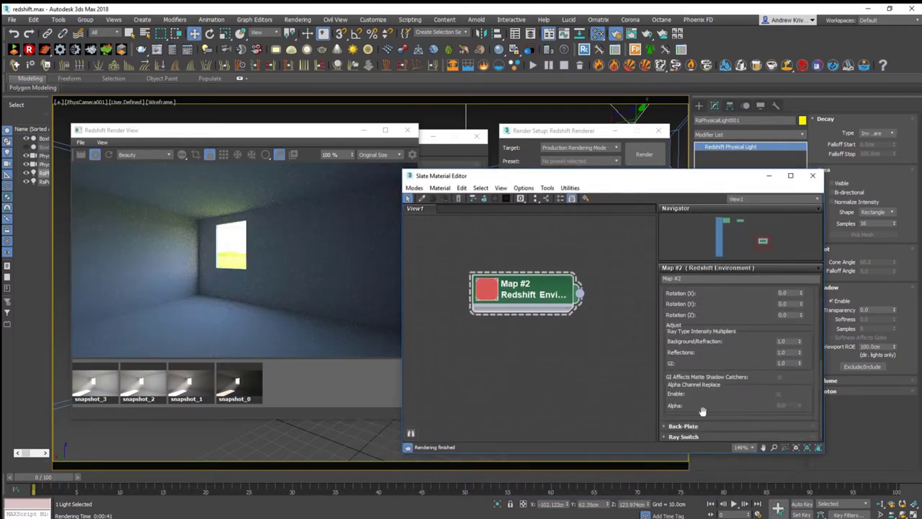
left_click(694, 428)
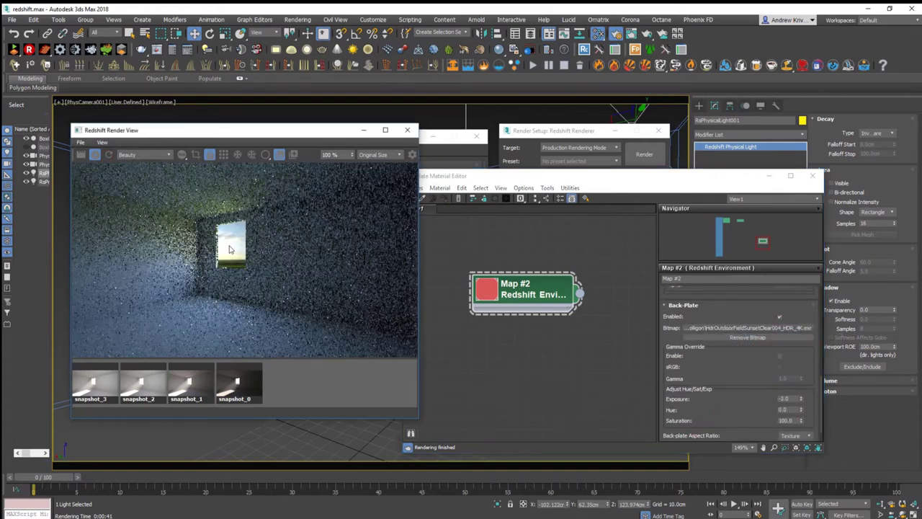
left_click_drag(819, 421, 820, 432)
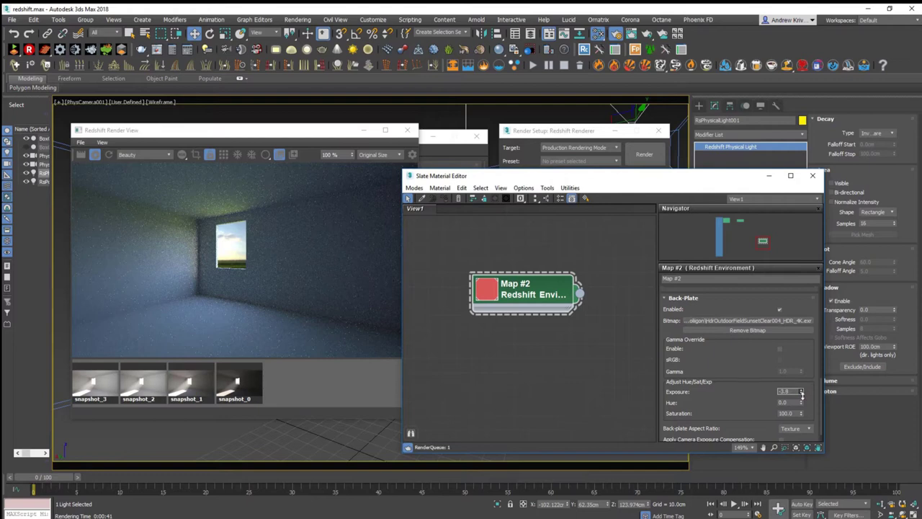
left_click(250, 313)
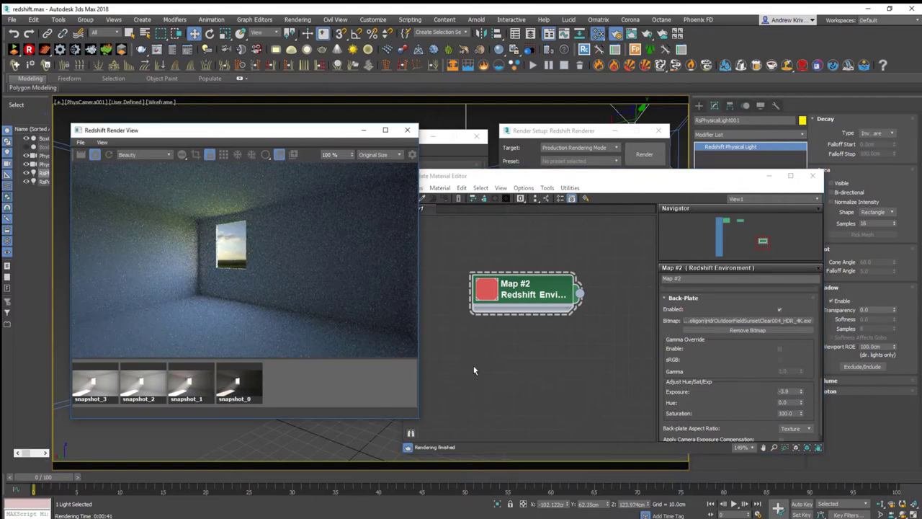
Set the environment's Z rotation to 14.
left_click(743, 386)
scroll(743, 374, "up", 5)
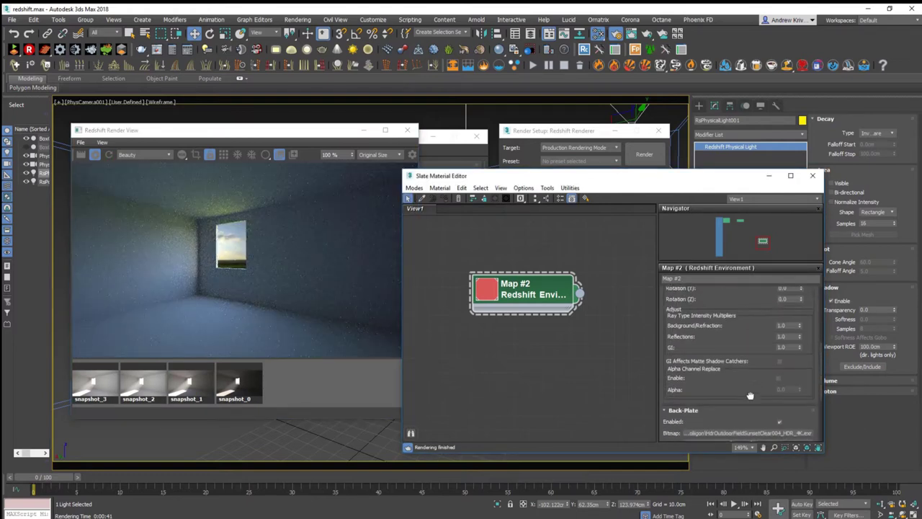
scroll(731, 338, "up", 3)
left_click_drag(800, 350, 801, 333)
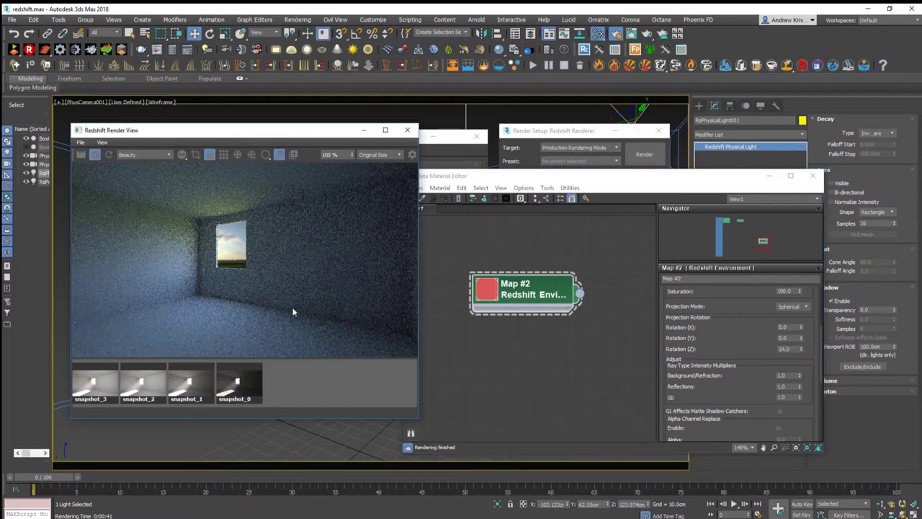
Switch the environment texture mode to Ray Switch.
left_click(746, 275)
scroll(745, 276, "down", 3)
scroll(746, 303, "down", 1)
scroll(737, 380, "up", 10)
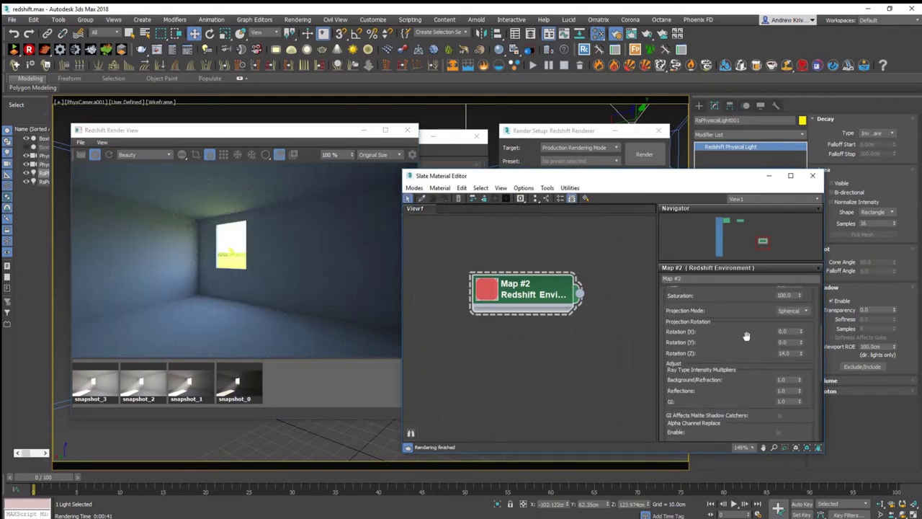
scroll(737, 380, "down", 3)
scroll(749, 360, "up", 3)
left_click(792, 309)
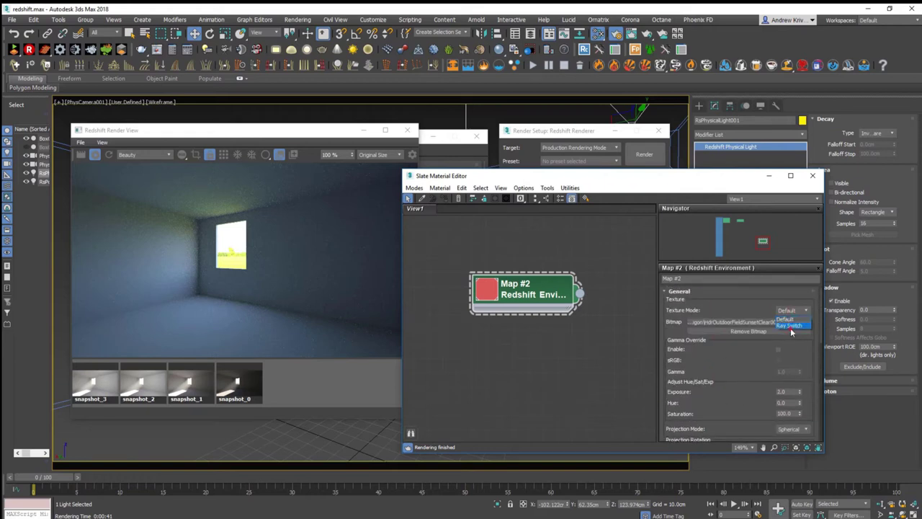
left_click(785, 326)
Review the remaining environment settings and close the material editor.
scroll(728, 389, "down", 2)
scroll(724, 404, "down", 2)
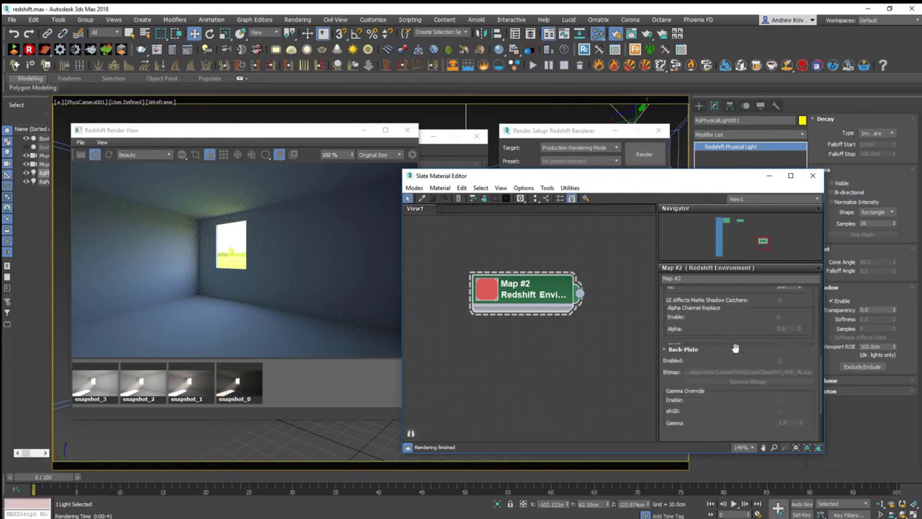
scroll(717, 389, "down", 2)
scroll(720, 374, "down", 3)
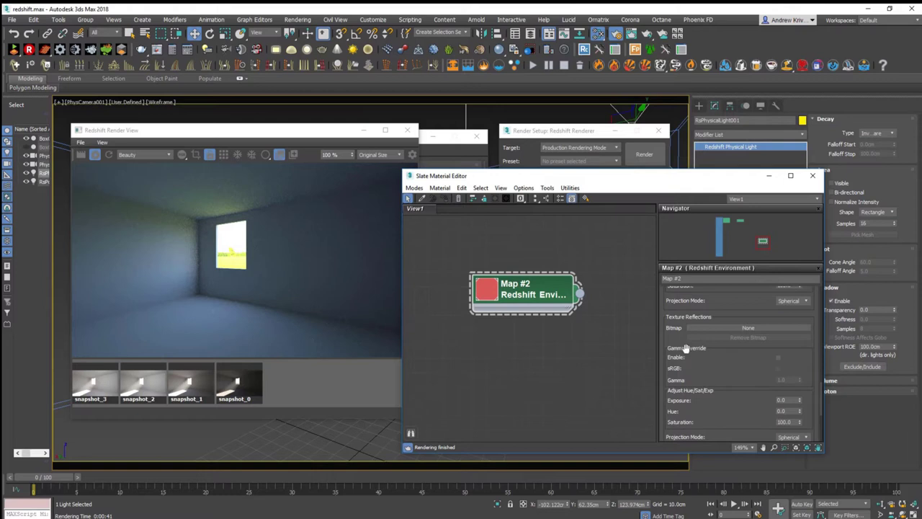
scroll(717, 365, "down", 2)
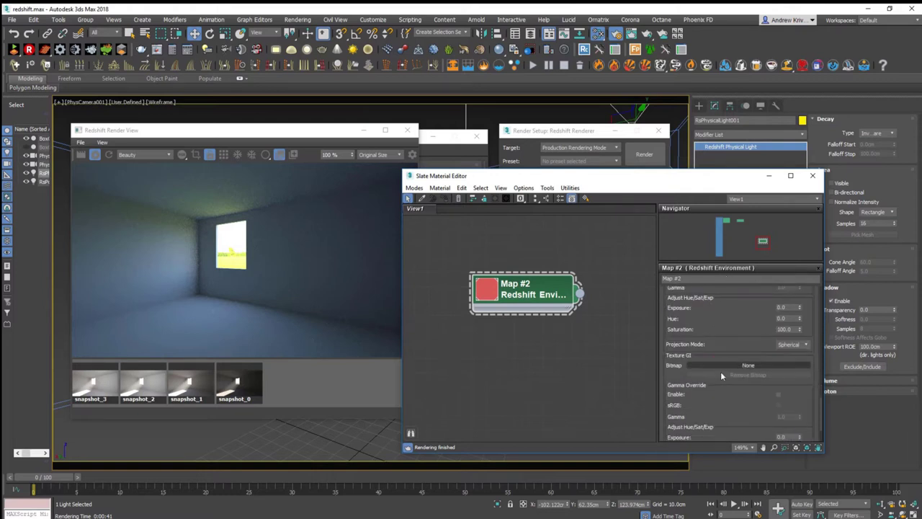
scroll(728, 382, "down", 2)
scroll(732, 354, "up", 2)
scroll(731, 353, "up", 2)
scroll(730, 351, "up", 1)
scroll(732, 351, "up", 1)
scroll(724, 383, "down", 2)
scroll(731, 381, "down", 2)
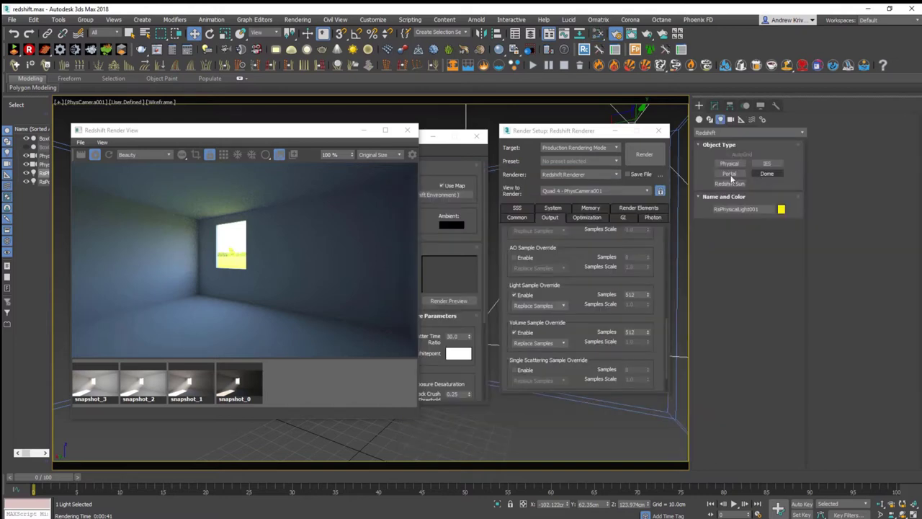
key("Escape")
Load the sunset field EXR into the dome light and render the room.
scroll(696, 315, "down", 1)
scroll(839, 328, "down", 3)
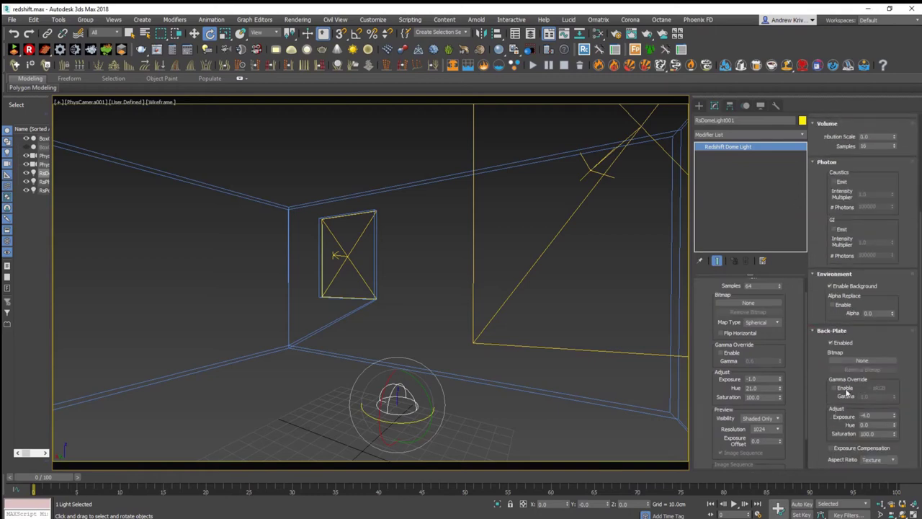
scroll(840, 412, "up", 2)
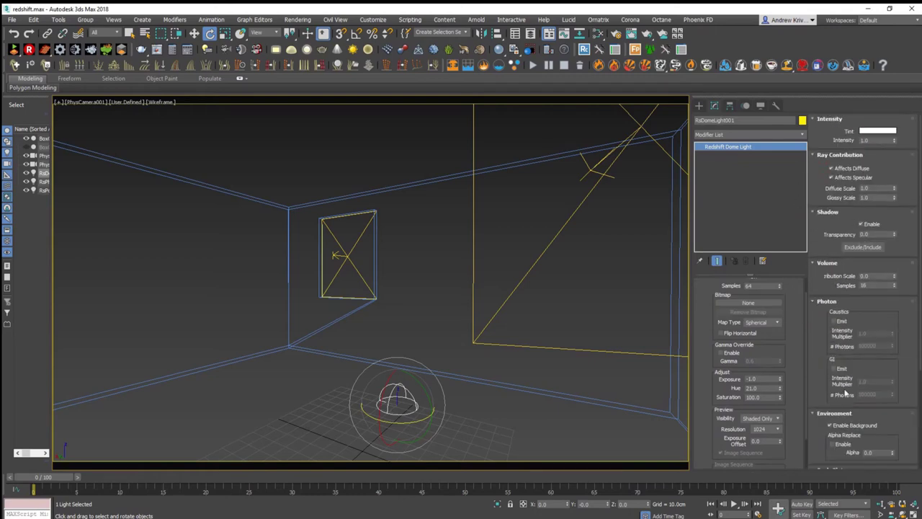
left_click(748, 302)
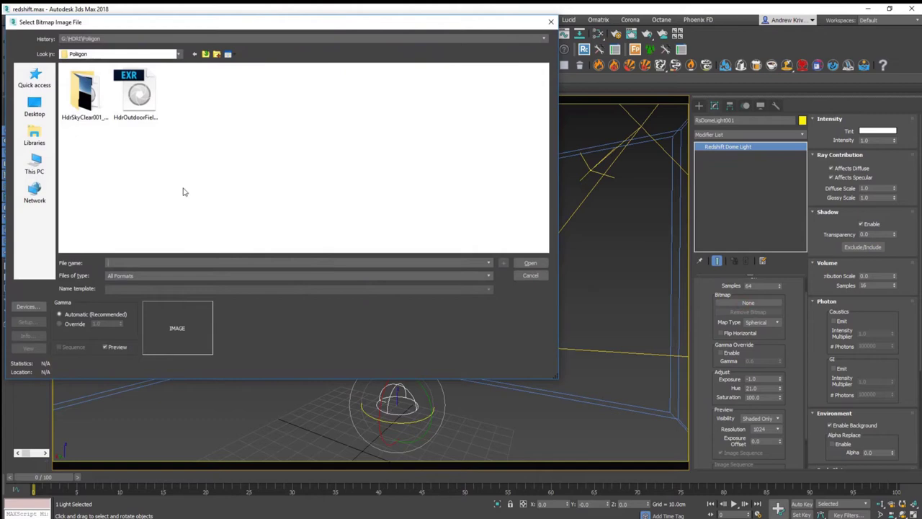
left_click(137, 92)
left_click(531, 265)
left_click(667, 283)
key("shift+q")
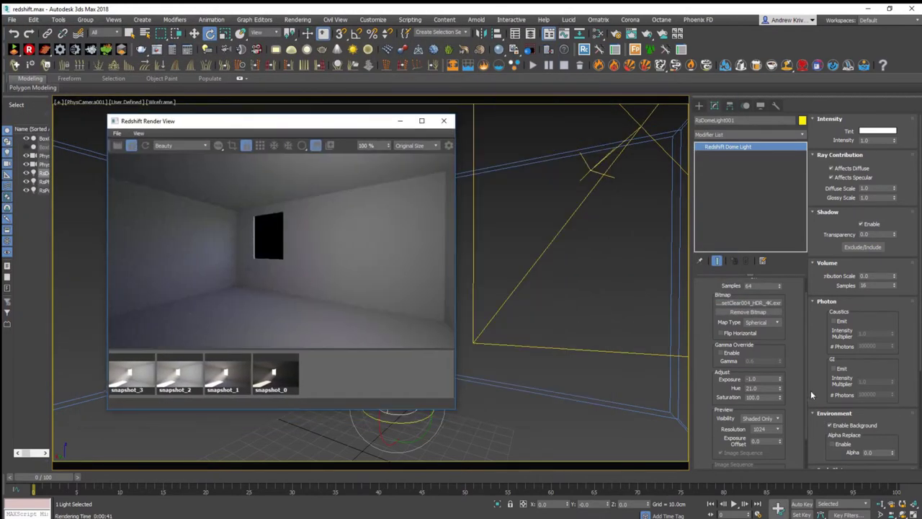
Delete the other light and rotate the dome light to change the sky direction.
scroll(857, 331, "down", 2)
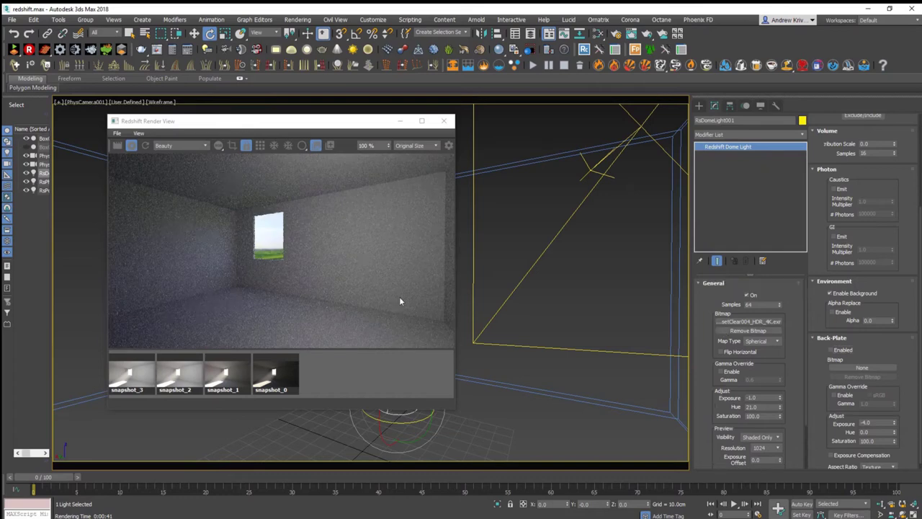
left_click(614, 255)
key("Delete")
left_click(408, 413)
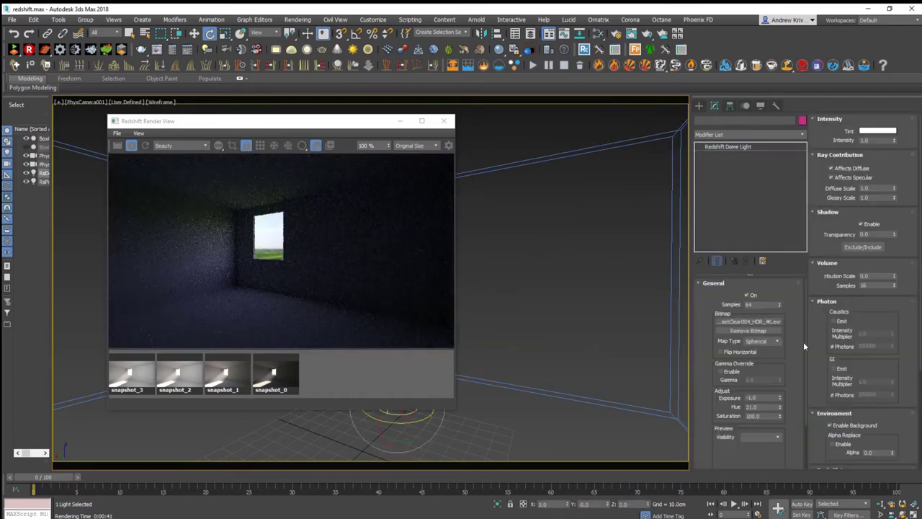
left_click_drag(281, 120, 368, 70)
left_click_drag(428, 428, 411, 428)
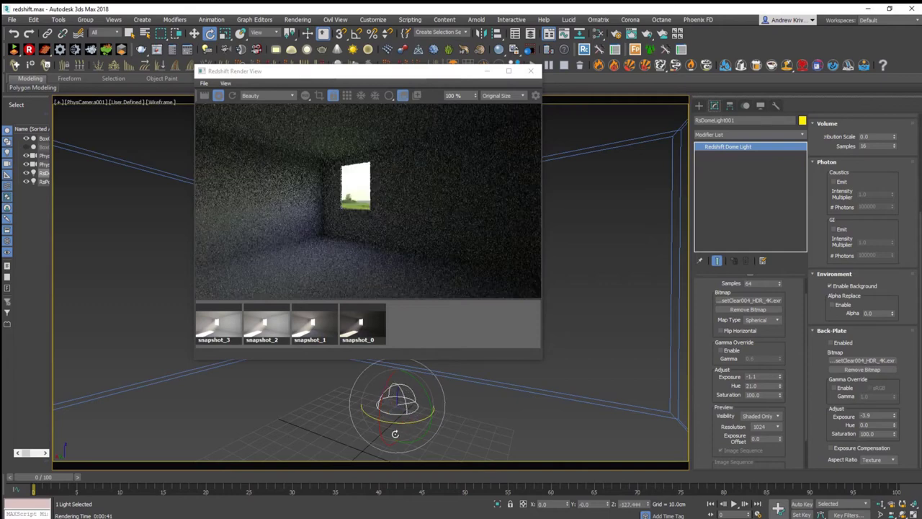
left_click_drag(411, 428, 382, 428)
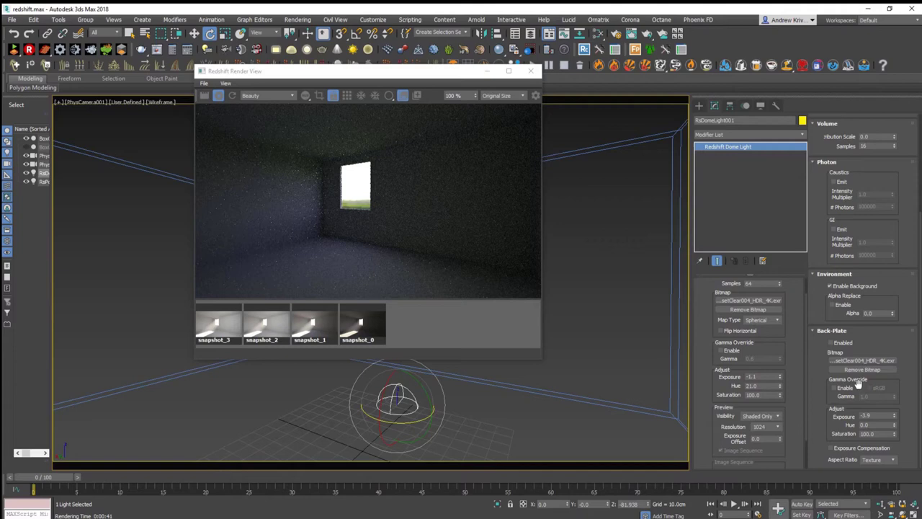
Enable the dome light's Back-Plate and lower its environment exposure to -2.9.
left_click(846, 343)
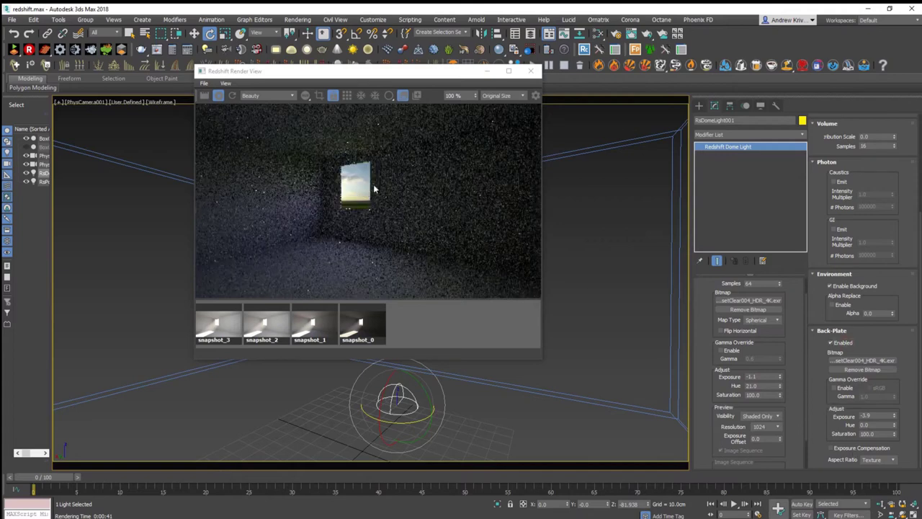
left_click_drag(778, 376, 778, 404)
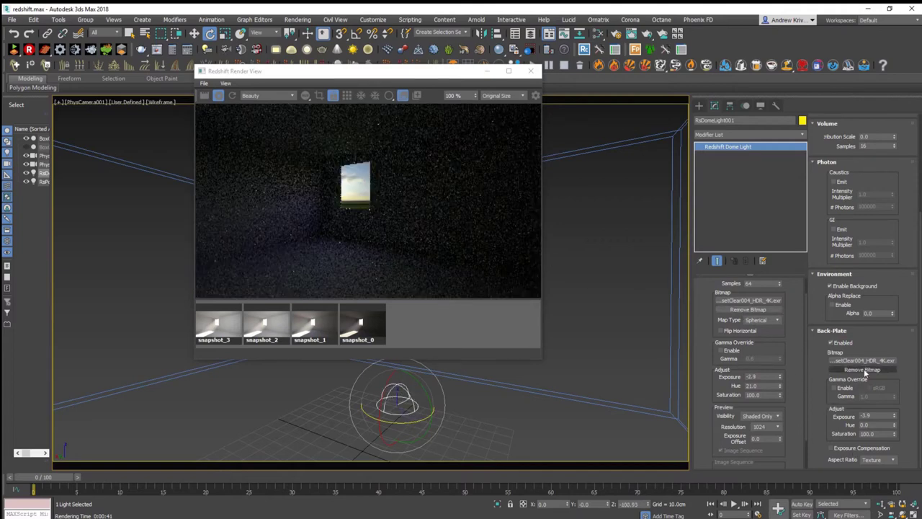
left_click(865, 371)
scroll(856, 170, "up", 5)
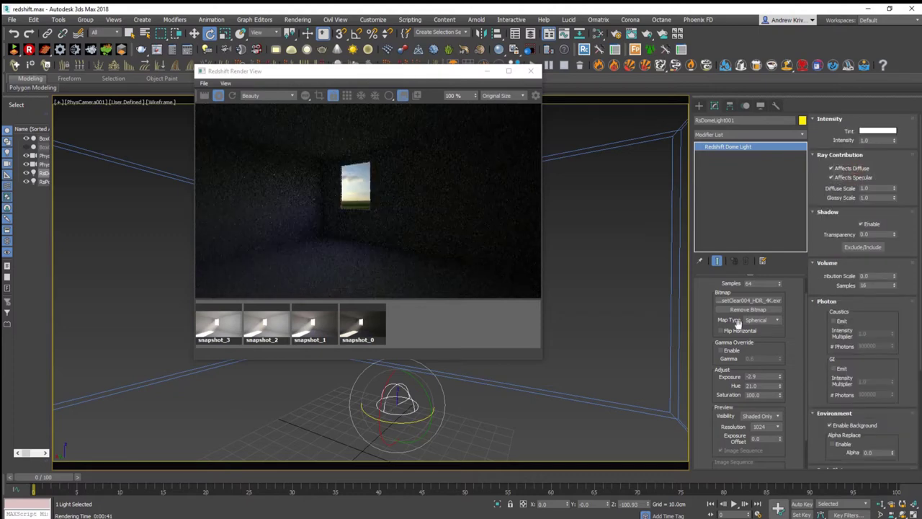
Tint the dome light pale mint and begin creating a Redshift Sun.
left_click(868, 136)
left_click_drag(334, 96, 343, 105)
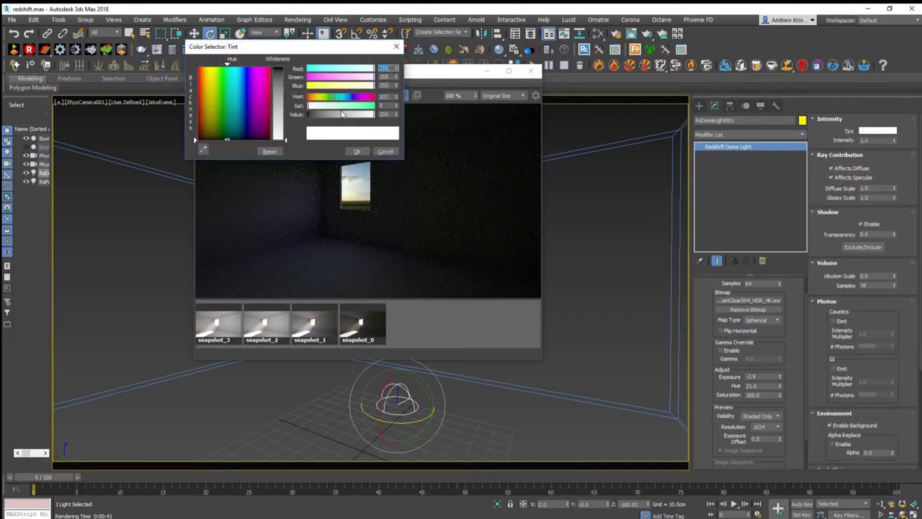
left_click(357, 152)
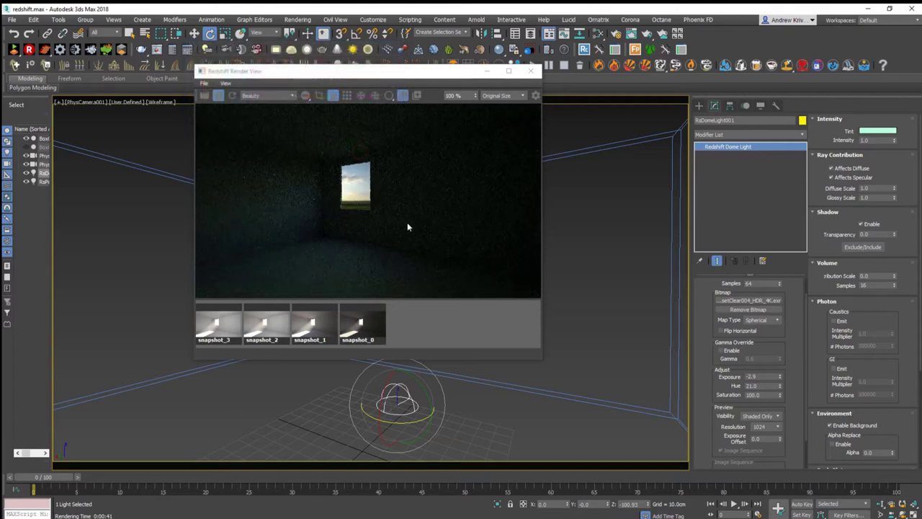
left_click(698, 105)
left_click(730, 183)
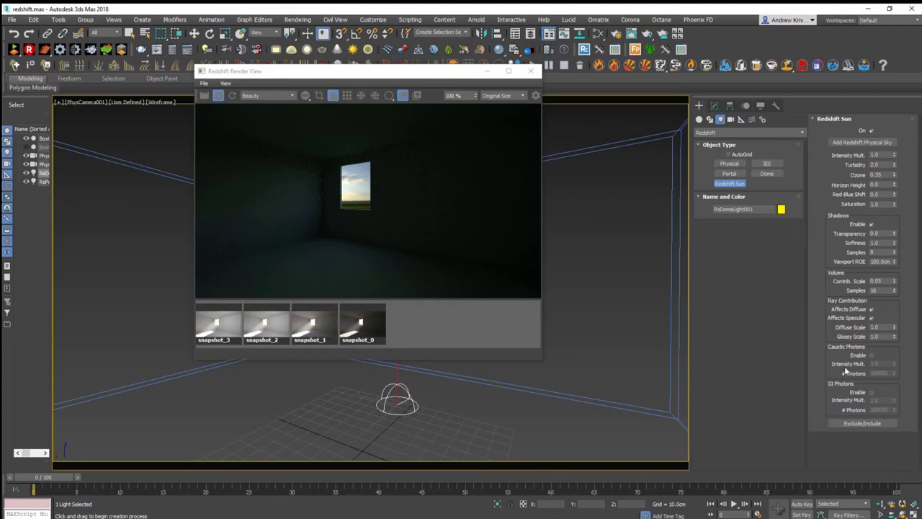
Place the Redshift Sun and tilt it so a bright beam enters the window.
mouse_move(415, 81)
left_mouse_down()
mouse_move(500, 99)
mouse_move(363, 137)
left_mouse_up()
left_click(479, 324)
key("e")
mouse_move(514, 304)
left_mouse_down()
mouse_move(711, 342)
mouse_move(713, 302)
mouse_move(742, 342)
left_mouse_up()
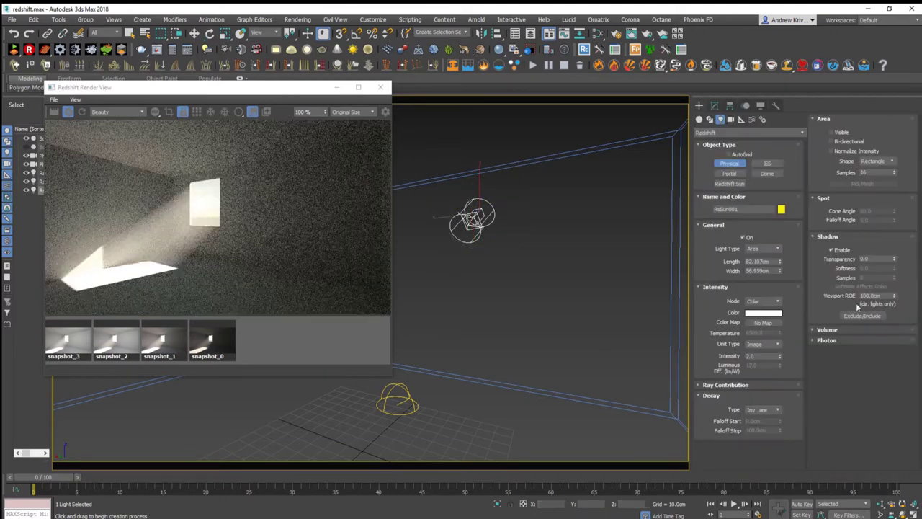
left_click(837, 342)
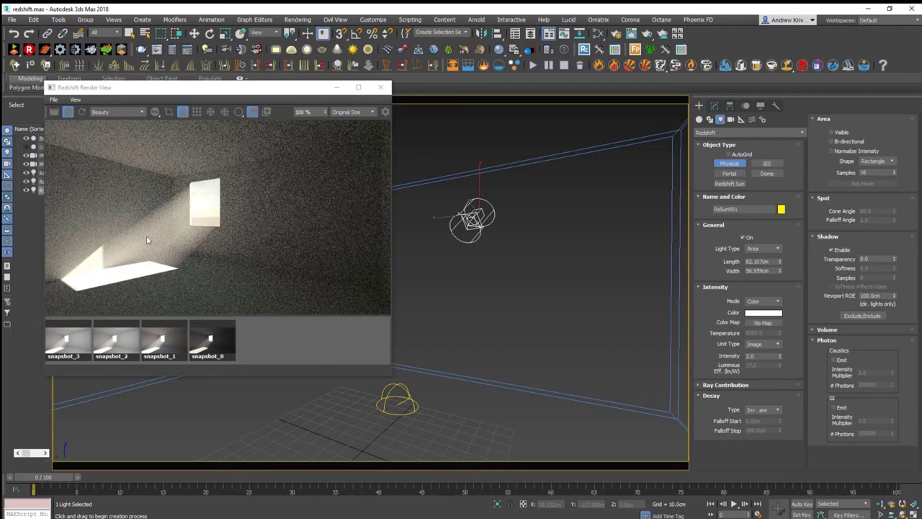
Close the render view and box-select all objects in the scene.
left_click(380, 87)
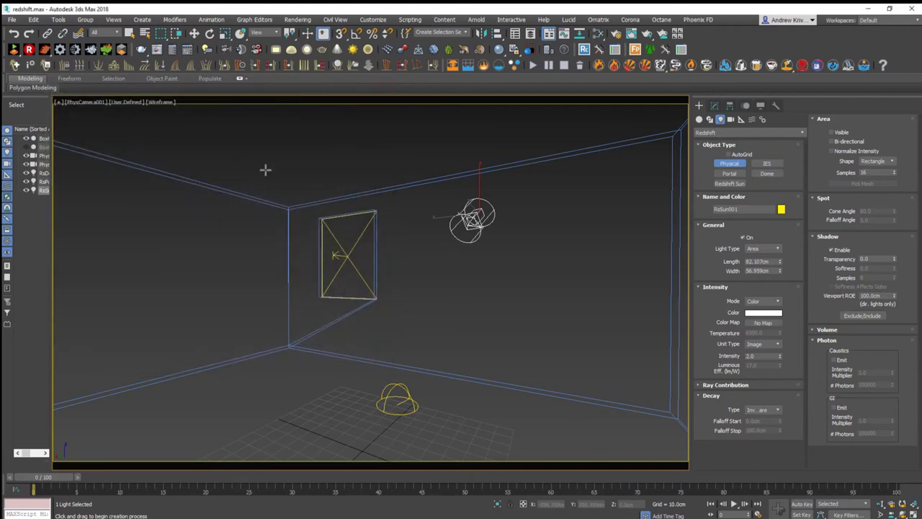
key("e")
left_click_drag(237, 142, 538, 404)
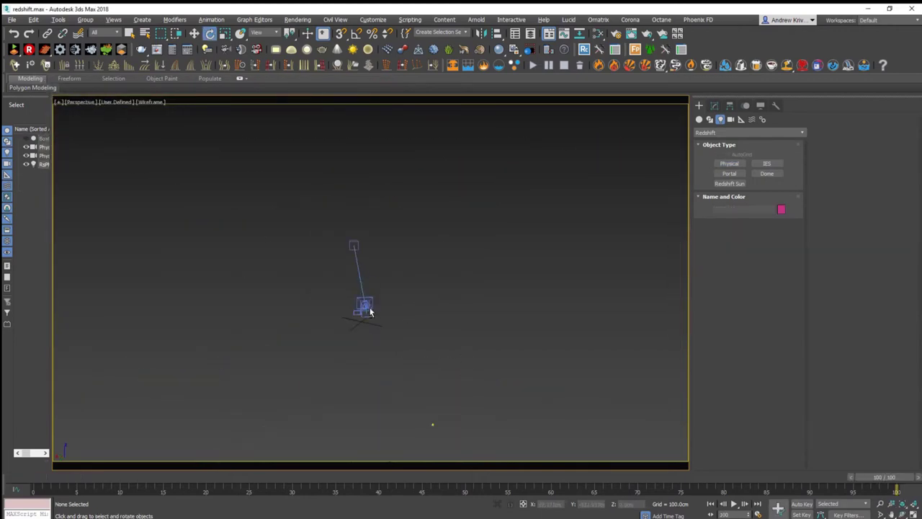
Deselect everything and pan the camera view down slightly.
left_click(522, 185)
middle_click_drag(389, 221, 392, 247)
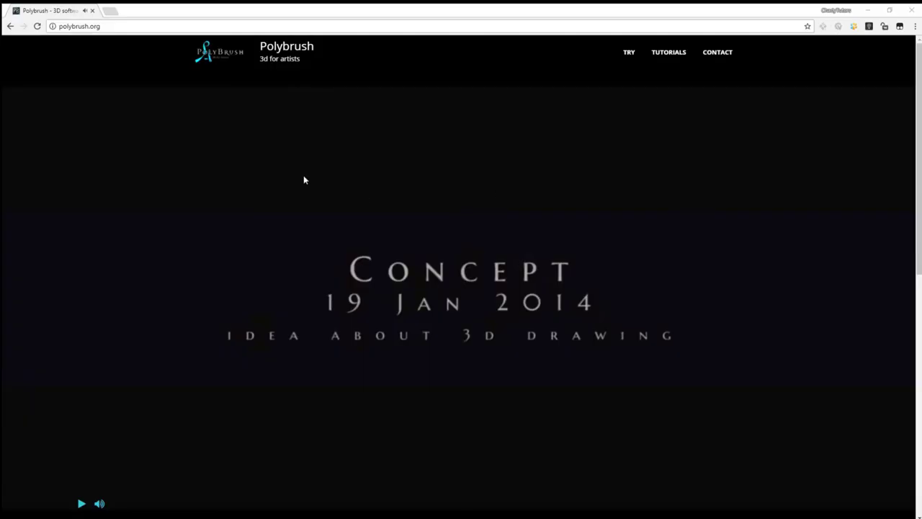
Go to the TRY page on polybrush.org.
left_click(625, 55)
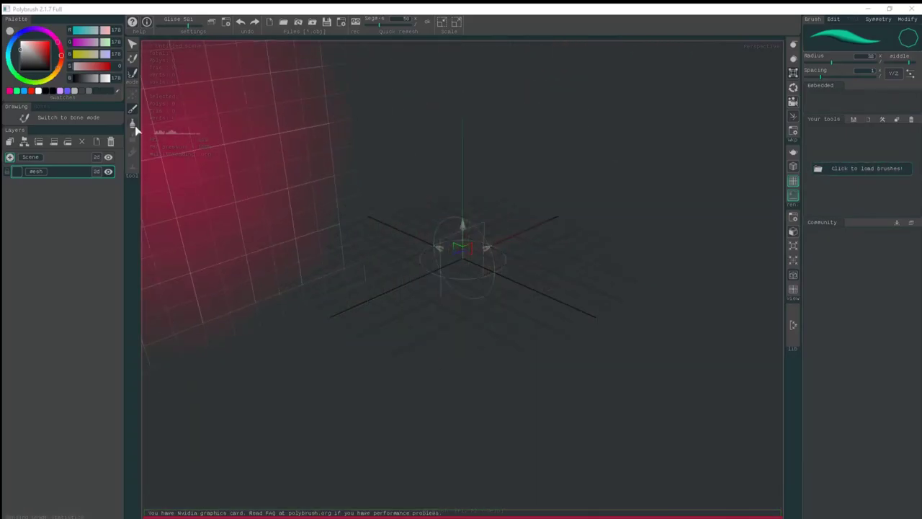
Lathe a vase profile, then undo it and redraw a taller solid vase.
left_click(134, 125)
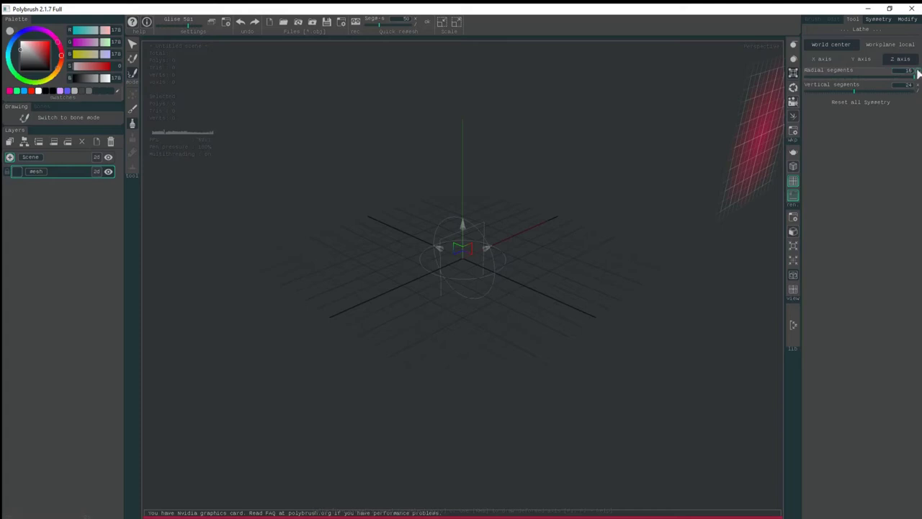
left_click_drag(393, 127, 408, 277)
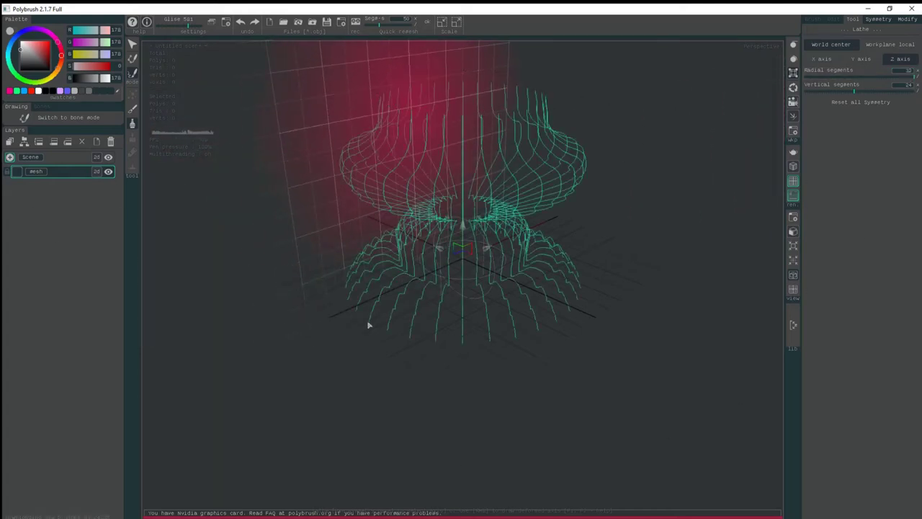
left_click_drag(408, 276, 460, 380)
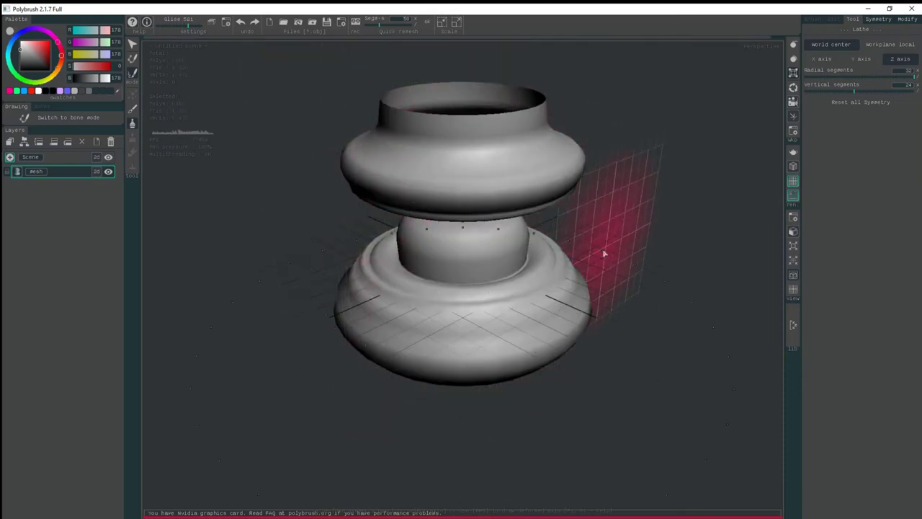
key("ctrl+z")
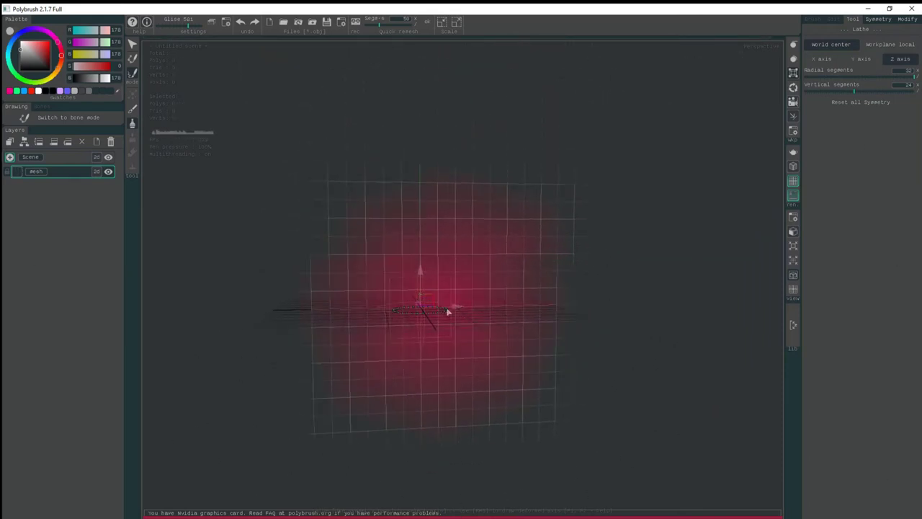
mouse_move(430, 330)
left_mouse_down()
mouse_move(475, 110)
mouse_move(472, 252)
mouse_move(490, 325)
mouse_move(422, 366)
left_mouse_up()
mouse_move(554, 201)
right_mouse_down()
mouse_move(576, 243)
mouse_move(547, 194)
mouse_move(543, 163)
mouse_move(539, 230)
mouse_move(556, 201)
mouse_move(560, 212)
mouse_move(547, 180)
right_mouse_up()
Export the vase to a new file using the 3ds max preset.
left_click(342, 22)
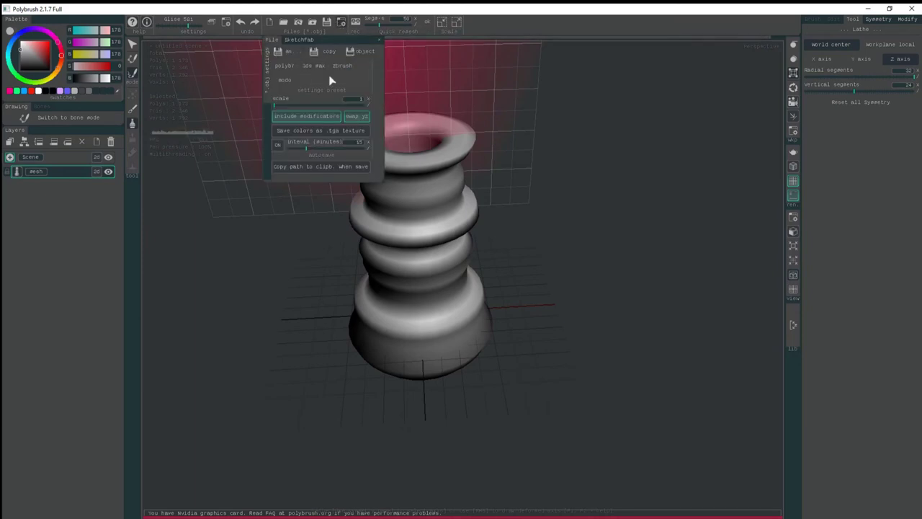
left_click(315, 67)
left_click(286, 57)
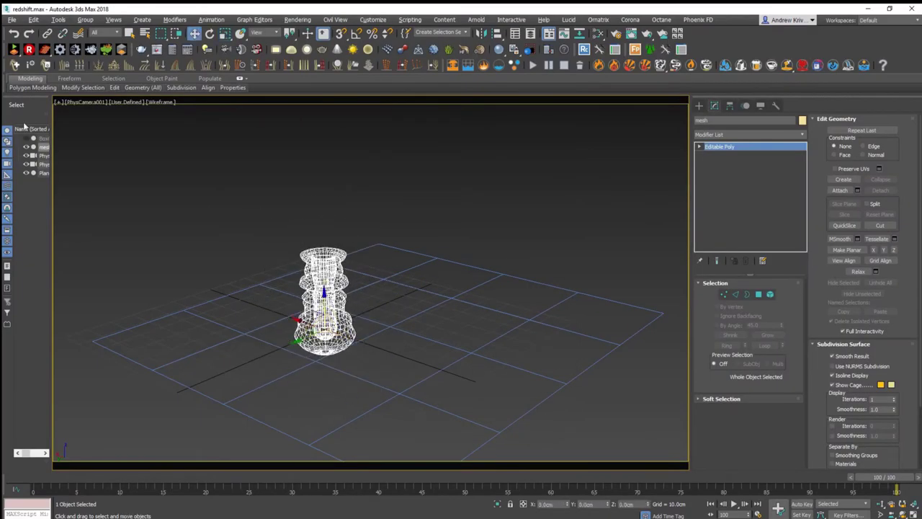
Select the open border of the vase's bottom hole in a shaded perspective view.
left_click(33, 20)
left_click(80, 159)
left_click(137, 177)
key("p")
key("F3")
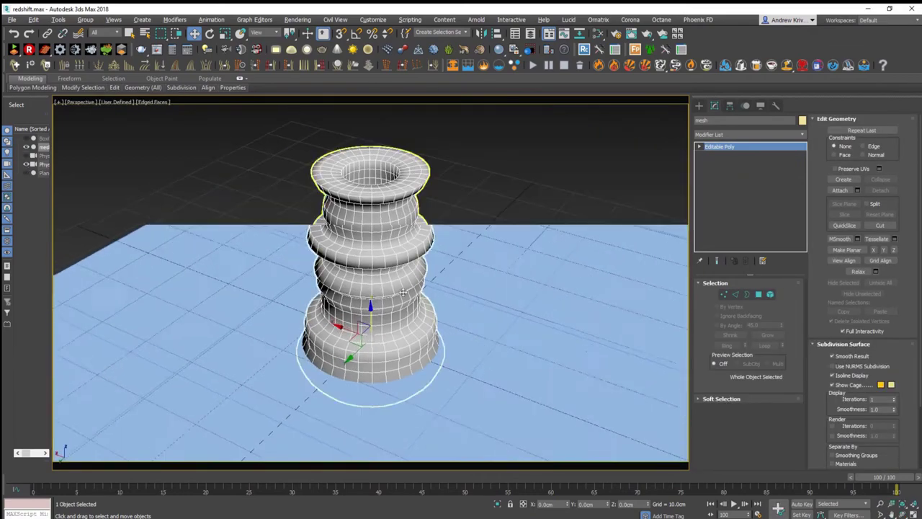
mouse_move(335, 295)
middle_mouse_down("alt")
mouse_move(351, 324)
mouse_move(422, 385)
middle_mouse_up("alt")
scroll(350, 323, "down", 3)
key("3")
left_click(374, 317)
Orbit and zoom in to inspect the vase's bottom hole.
mouse_move(389, 346)
middle_mouse_down("alt")
mouse_move(438, 372)
mouse_move(383, 358)
middle_mouse_up("alt")
scroll(438, 372, "down", 5)
scroll(412, 367, "up", 5)
scroll(412, 367, "down", 4)
scroll(383, 358, "up", 4)
scroll(368, 345, "up", 2)
scroll(360, 335, "up", 2)
scroll(364, 342, "down", 6)
Apply MeshSmooth to the vase and convert it to Editable Poly.
middle_click_drag(364, 342, 432, 339, "alt")
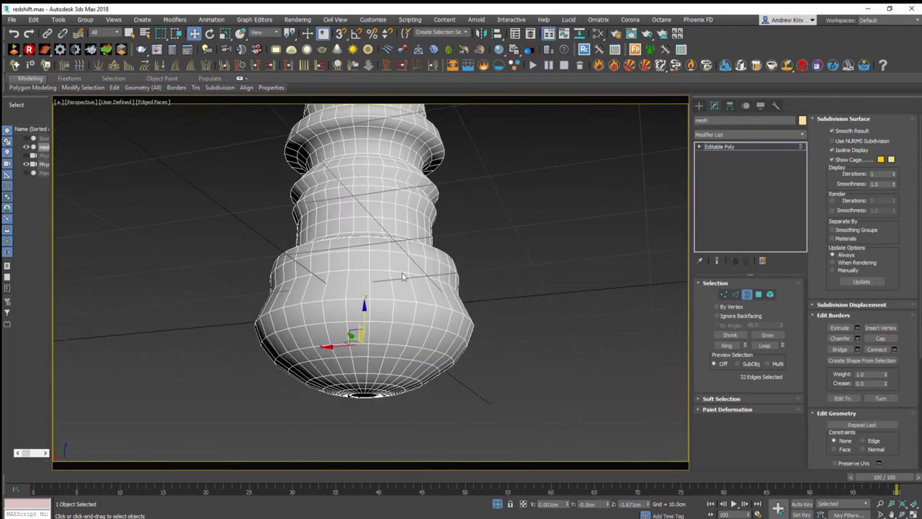
scroll(477, 334, "down", 3)
left_click(749, 134)
left_click(720, 288)
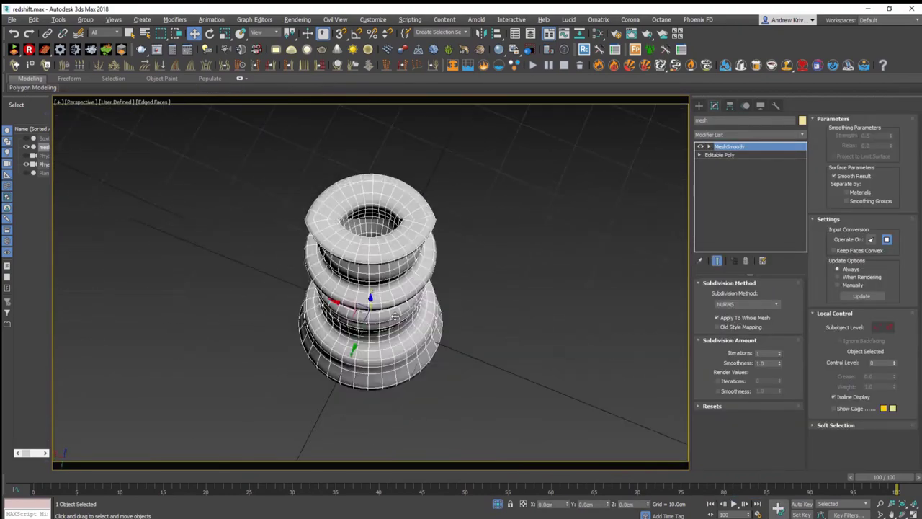
right_click(370, 232)
left_click(497, 362)
Unhide the floor plane and reframe the views around the smoothed vase.
key("F4")
mouse_move(457, 289)
middle_mouse_down("alt")
mouse_move(428, 314)
mouse_move(436, 185)
mouse_move(395, 277)
mouse_move(375, 261)
mouse_move(388, 254)
middle_mouse_up("alt")
key("c")
left_click(497, 504)
key("f")
middle_click_drag(389, 324, 389, 273)
key("p")
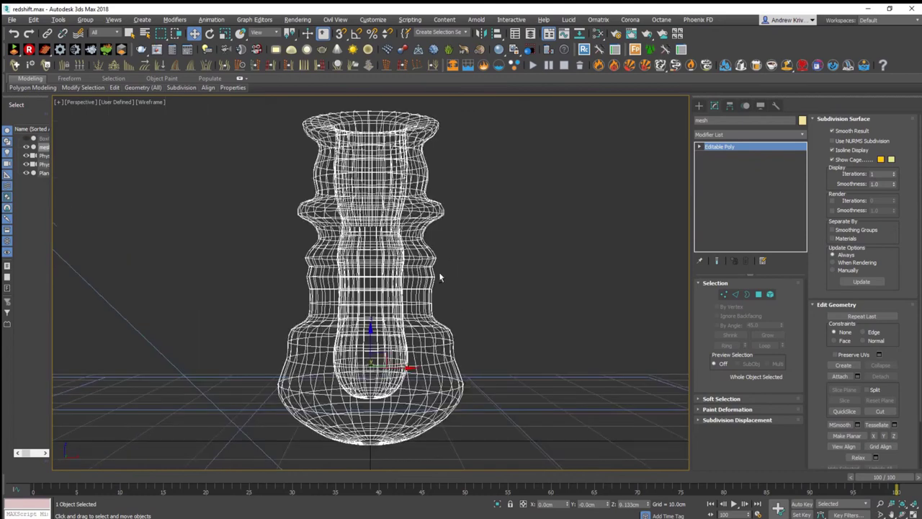
key("F3")
Create a Redshift Physical spotlight above the vase in the front view.
left_click(699, 105)
left_click(729, 164)
key("f")
left_click_drag(367, 257, 422, 161)
Enable Caustics Emit in the spotlight's Photon settings.
key("p")
key("w")
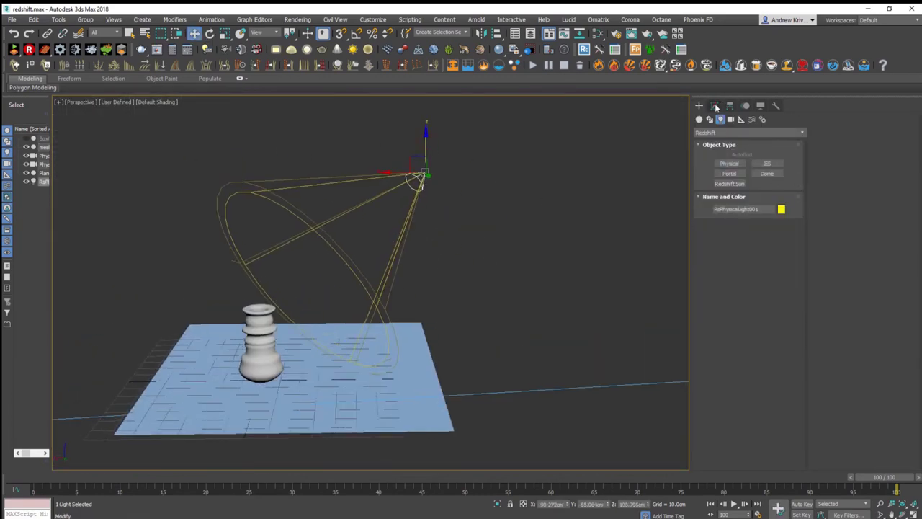
left_click(716, 106)
left_click(824, 389)
left_click(834, 382)
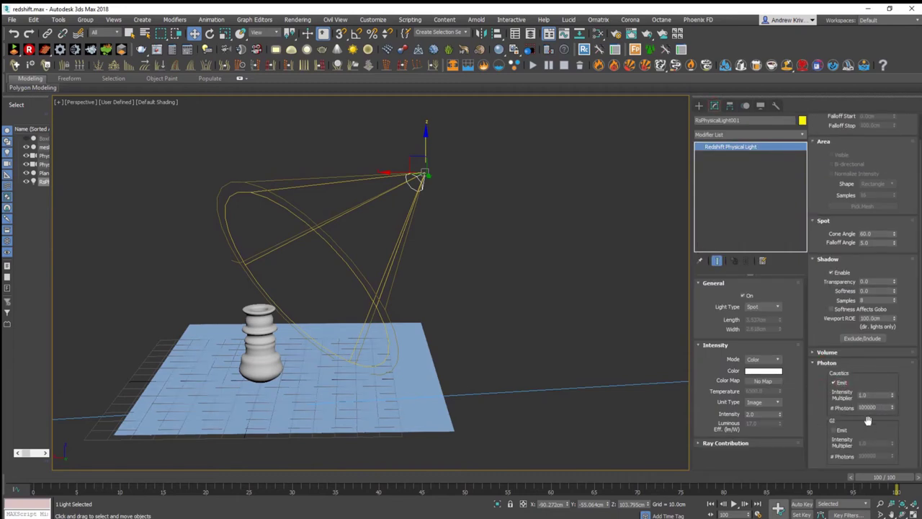
Confirm the vase's photon settings in Redshift Object Properties.
left_click(259, 342)
right_click(339, 296)
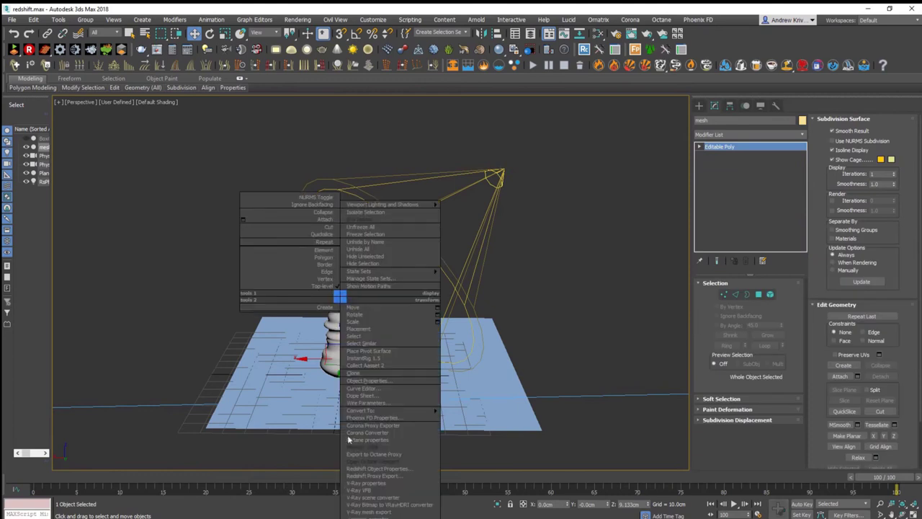
left_click(409, 470)
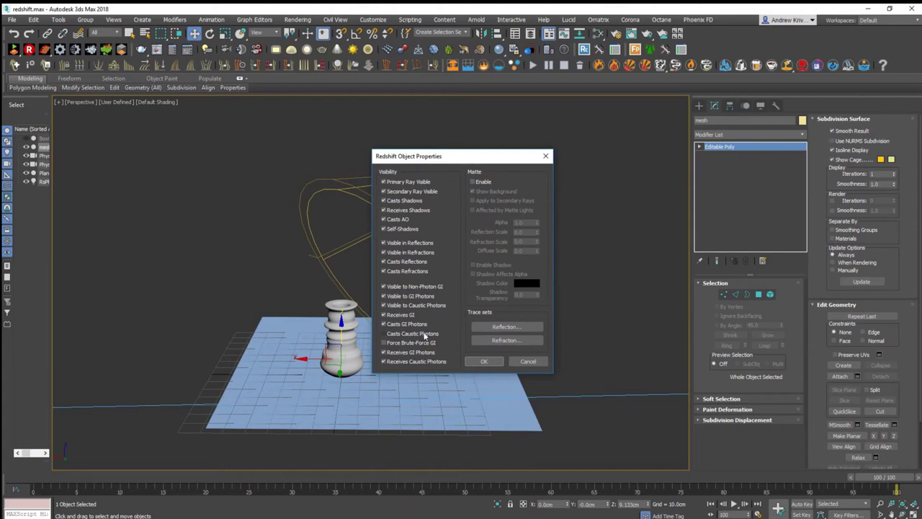
left_click(483, 361)
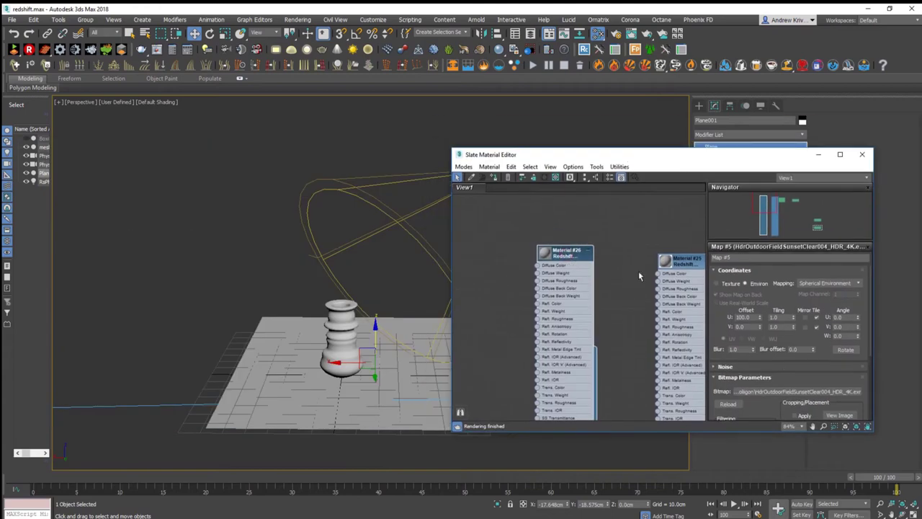
Give Material #26 the Glass preset and assign it to the vase.
double_click(582, 258)
left_click(794, 283)
left_click(747, 374)
left_click(340, 339)
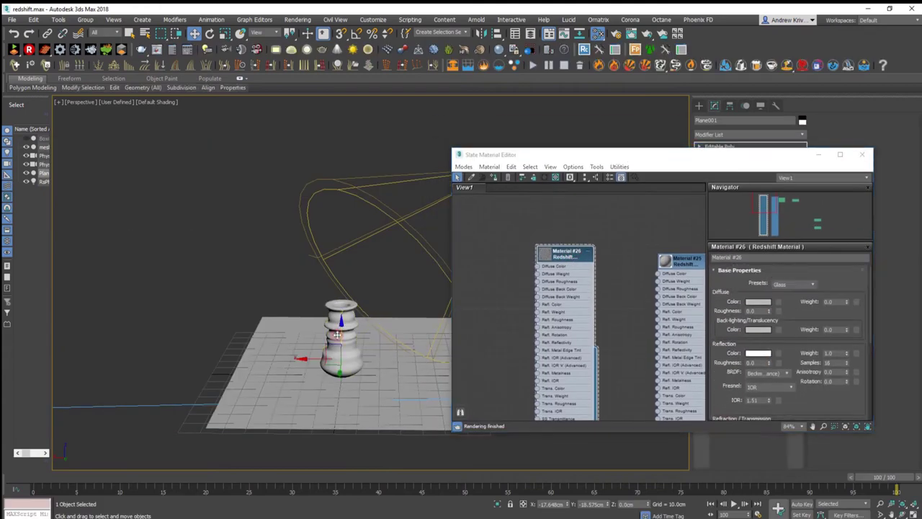
right_click(568, 257)
left_click(381, 235)
Adjust the camera view angle and render the glass vase.
key("c")
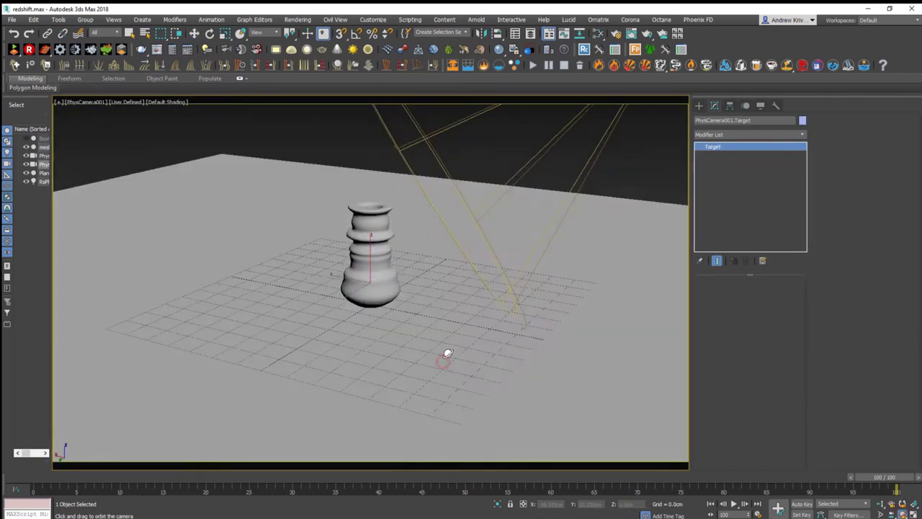
left_click_drag(473, 323, 457, 336)
key("w")
key("shift+q")
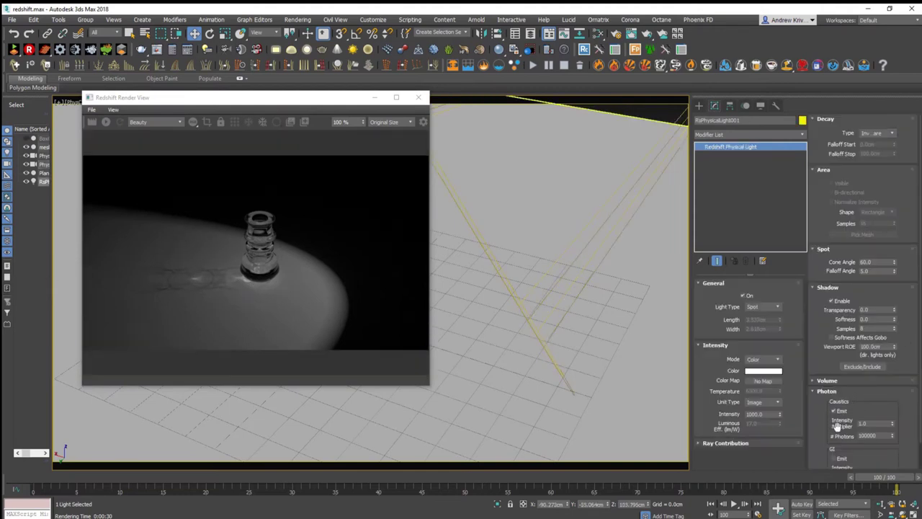
Set Caustics Intensity Multiplier to 3.0, re-render, and open Render Setup's Photon settings.
scroll(810, 338, "down", 2)
double_click(874, 395)
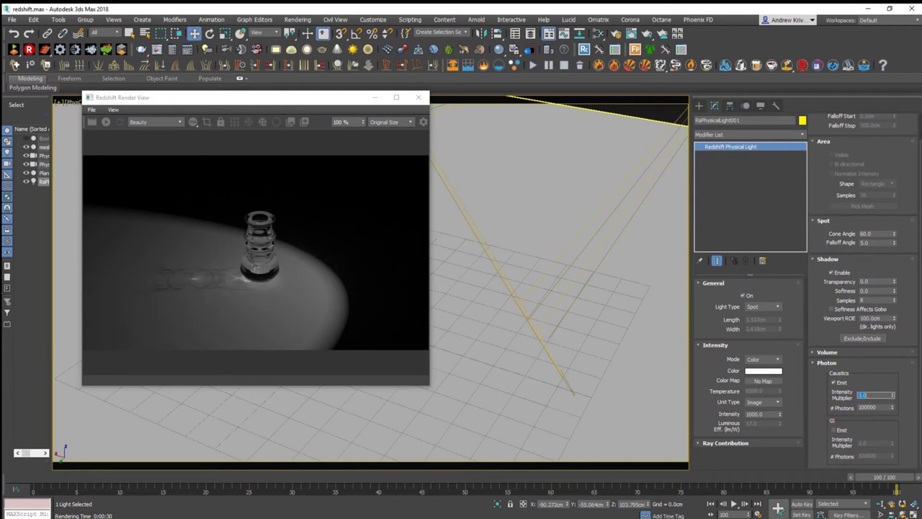
left_click(93, 122)
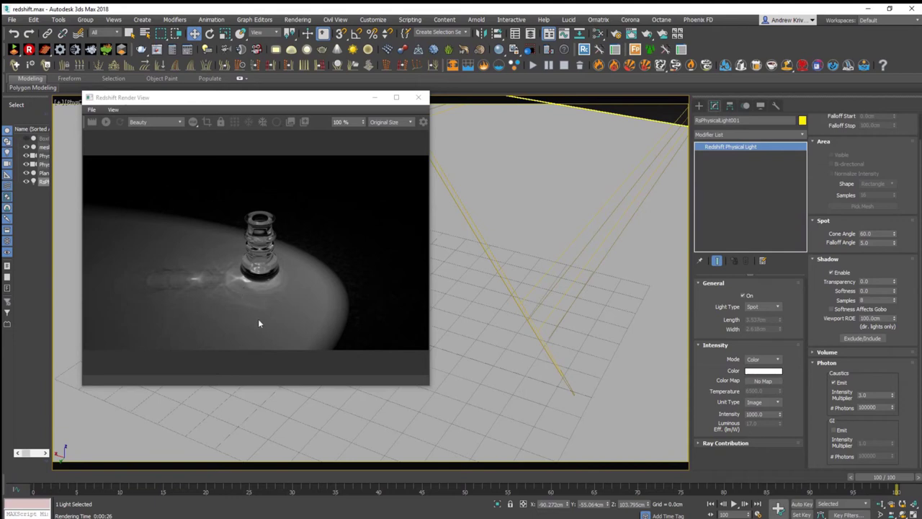
key("F10")
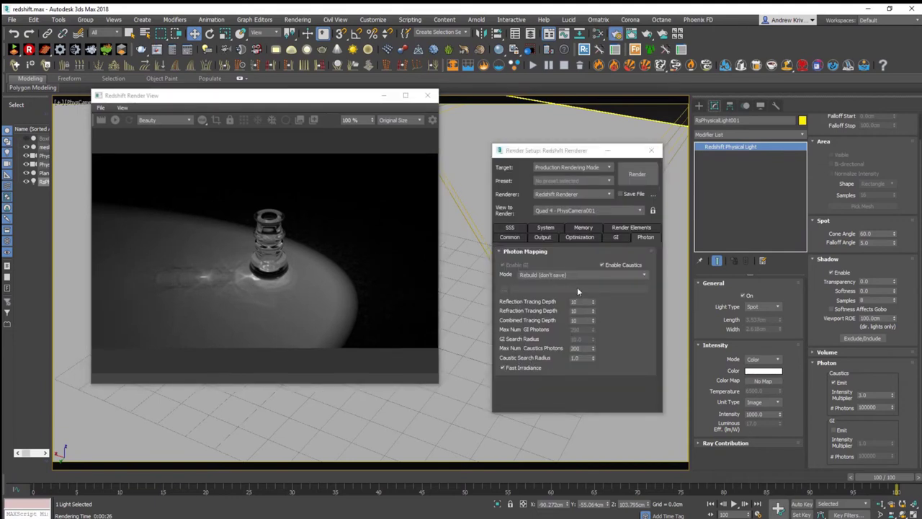
Set the Caustic Search Radius to 0.01 and re-render.
left_click_drag(583, 358, 523, 360)
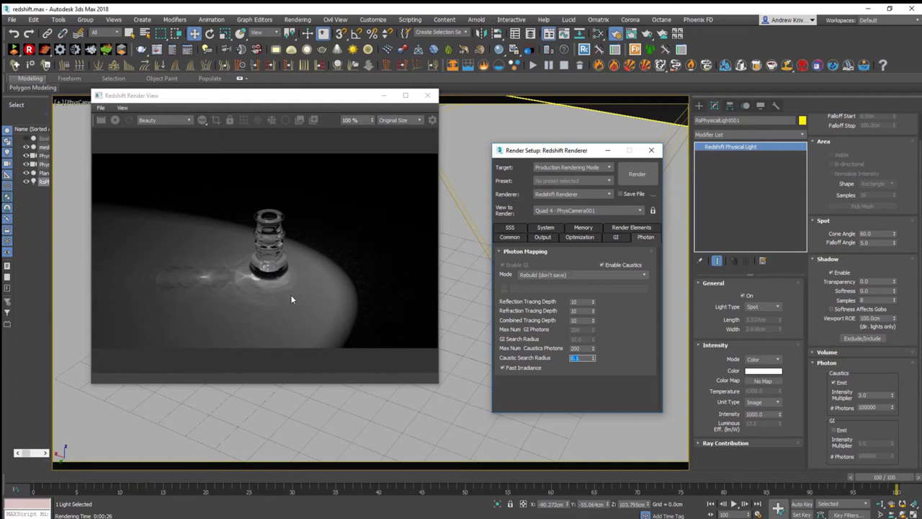
left_click(104, 121)
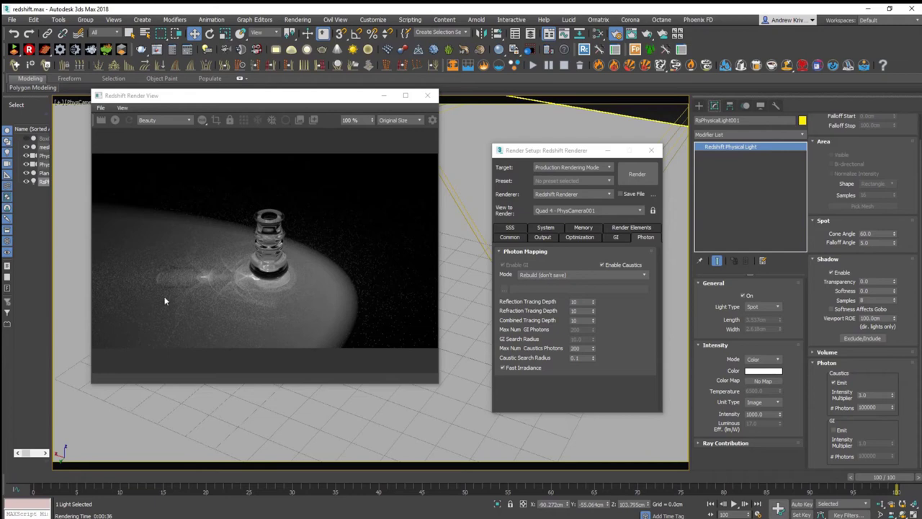
key("shift+q")
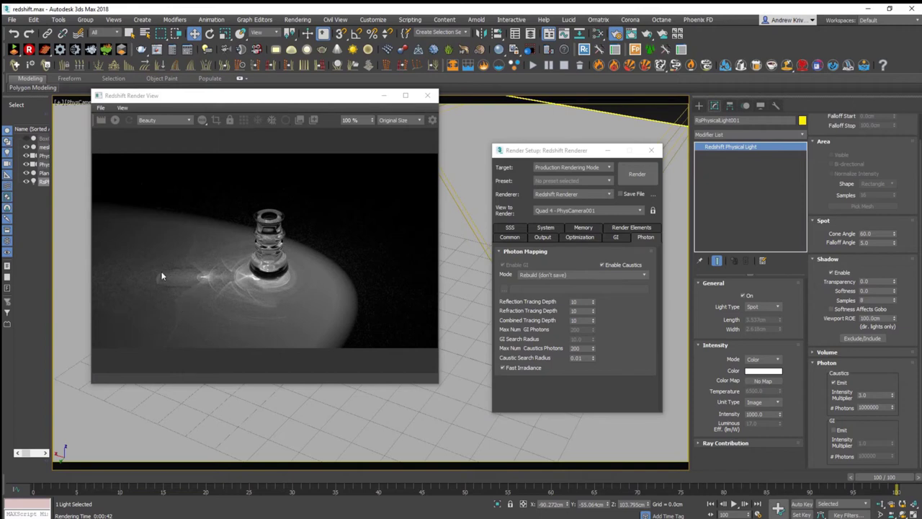
Recentre the rendered image and set caustic photons to 3000000.
scroll(172, 283, "up", 3)
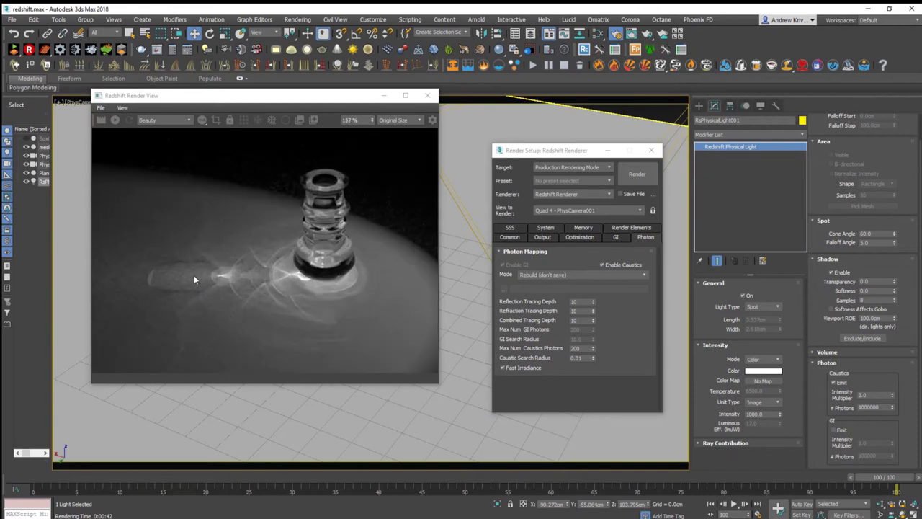
scroll(180, 276, "down", 2)
scroll(177, 274, "down", 1)
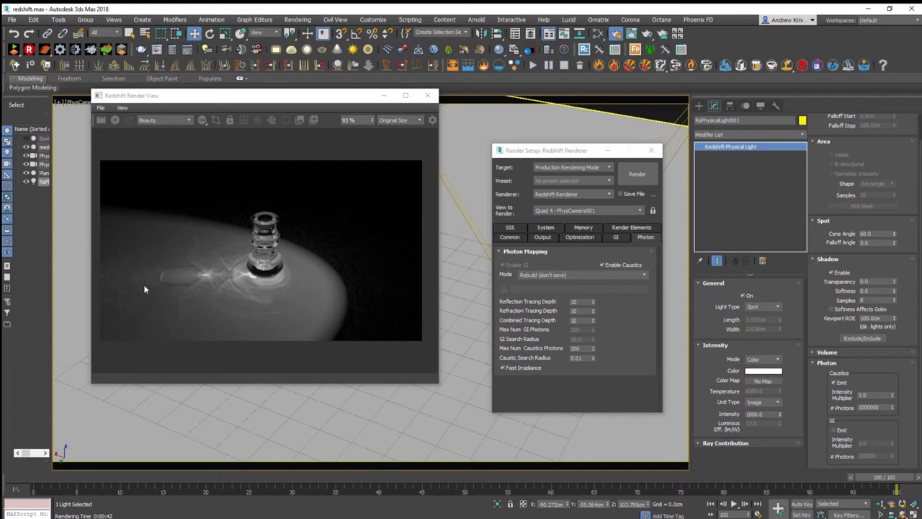
middle_click_drag(208, 262, 224, 268)
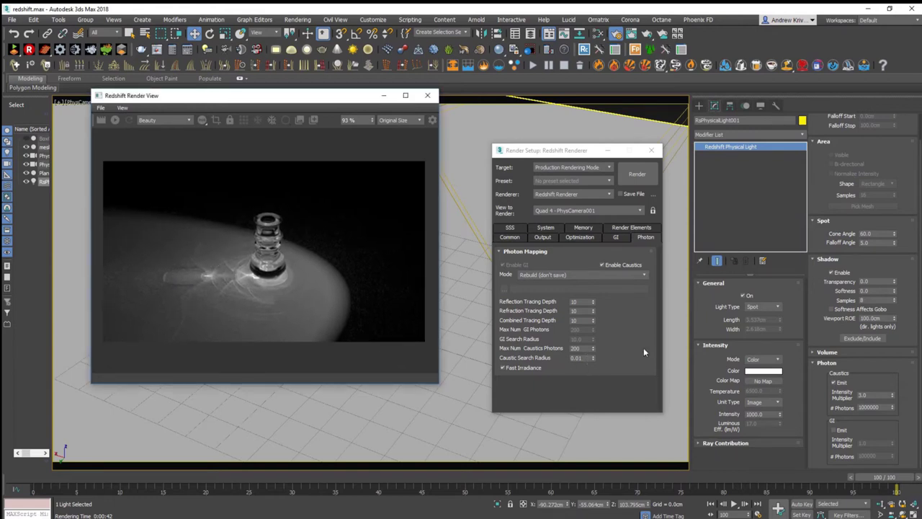
double_click(881, 407)
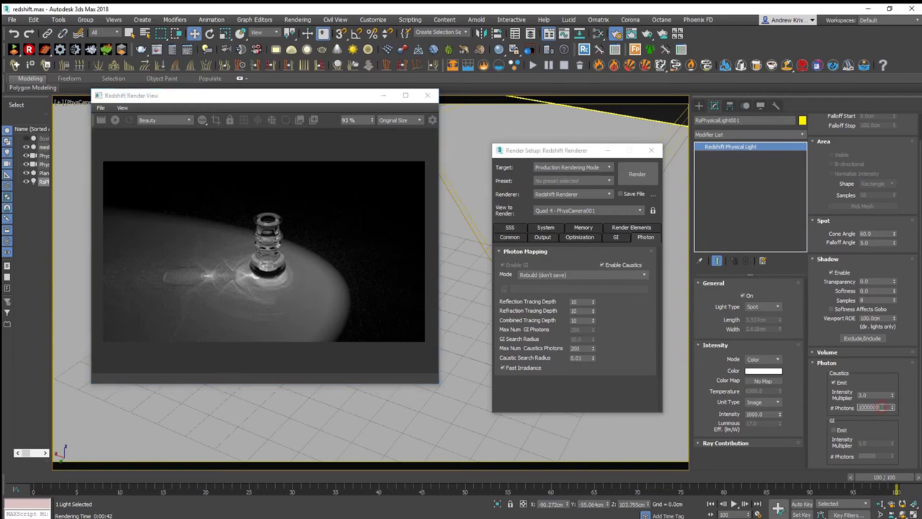
type("3000000")
key("Return")
Reframe the camera closer on the vase and snapshot the current render.
middle_click_drag(381, 350, 384, 343, "alt")
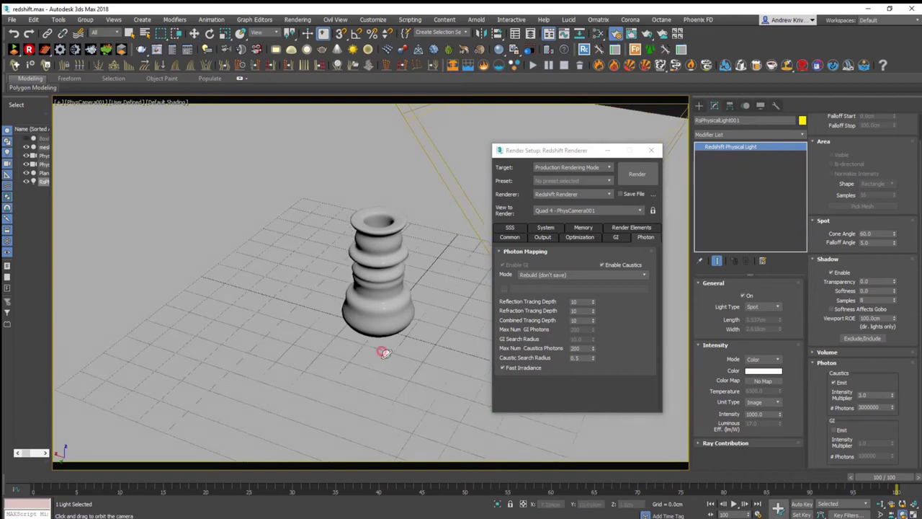
mouse_move(322, 165)
middle_mouse_down("alt")
mouse_move(370, 309)
mouse_move(350, 295)
mouse_move(341, 309)
mouse_move(403, 285)
middle_mouse_up("alt")
mouse_move(546, 152)
left_mouse_down()
mouse_move(656, 152)
mouse_move(643, 154)
left_mouse_up()
middle_click_drag(432, 253, 498, 257, "alt")
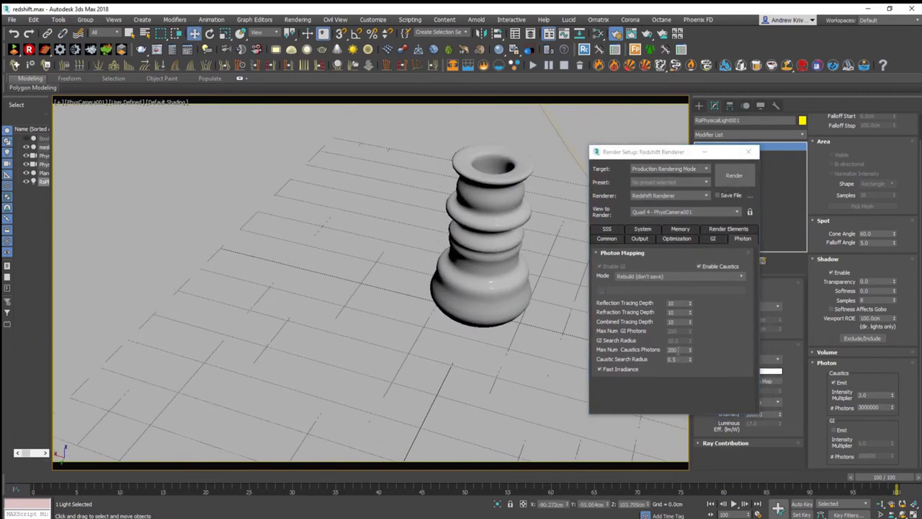
left_click(734, 175)
left_click(328, 133)
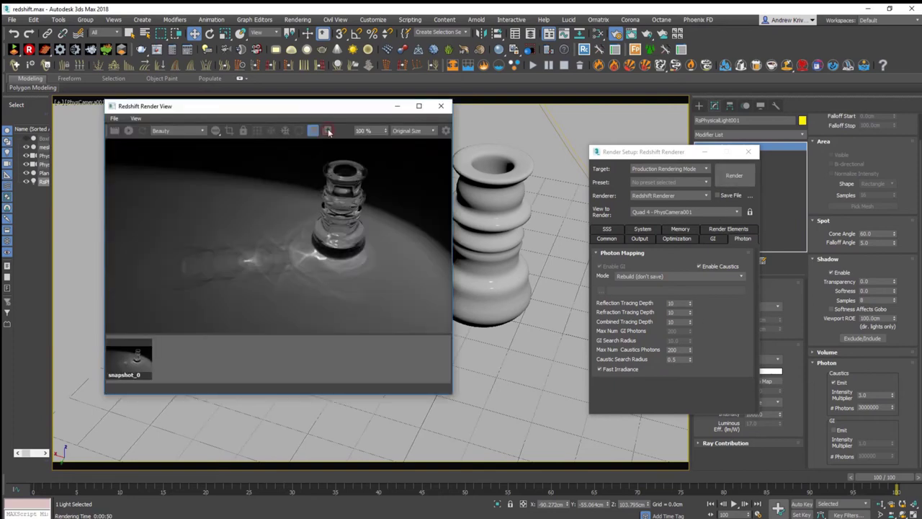
Set caustic photons to 6000000 and re-render.
double_click(680, 360)
type("0.01")
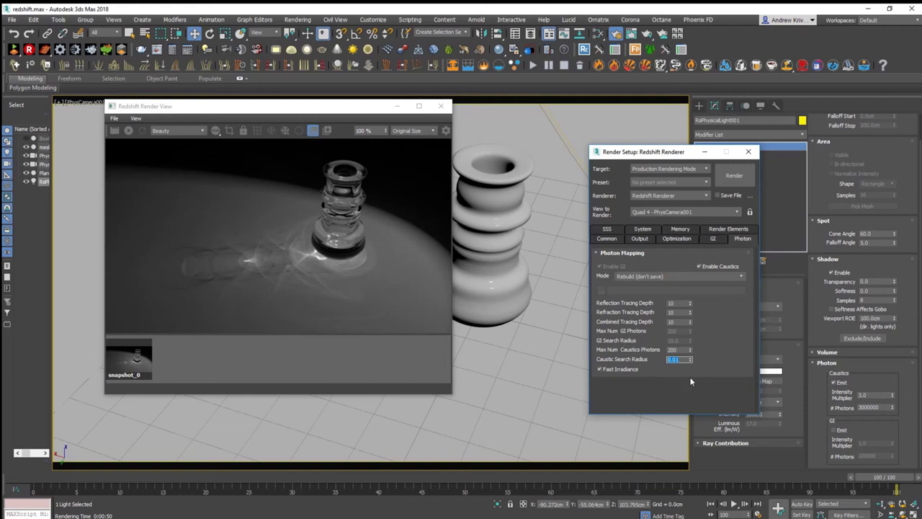
left_click(860, 407)
type("6000000")
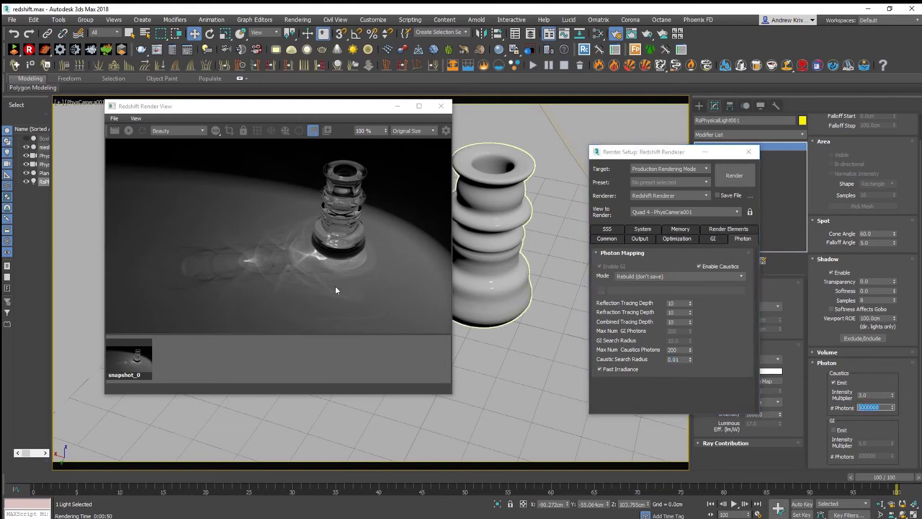
key("shift+q")
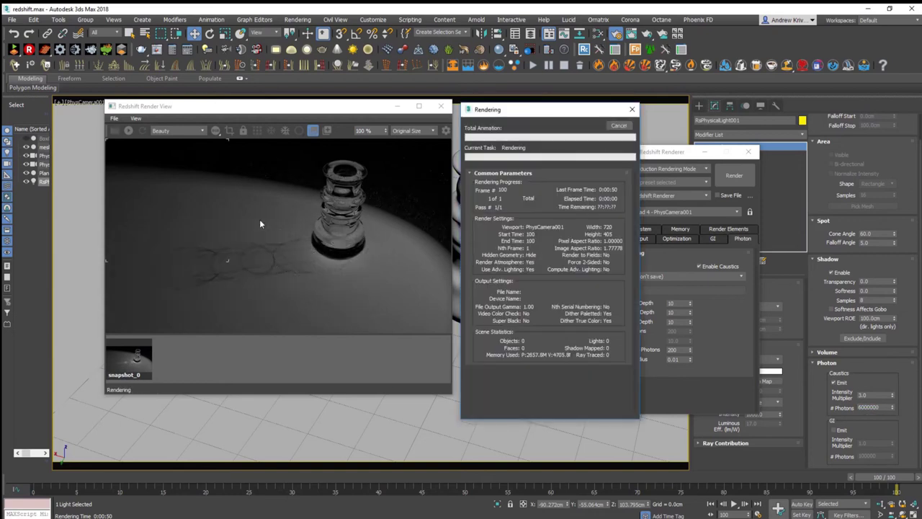
Snapshot the latest render and view snapshot_0, snapshot_1 and snapshot_2.
left_click(327, 130)
left_click(176, 358)
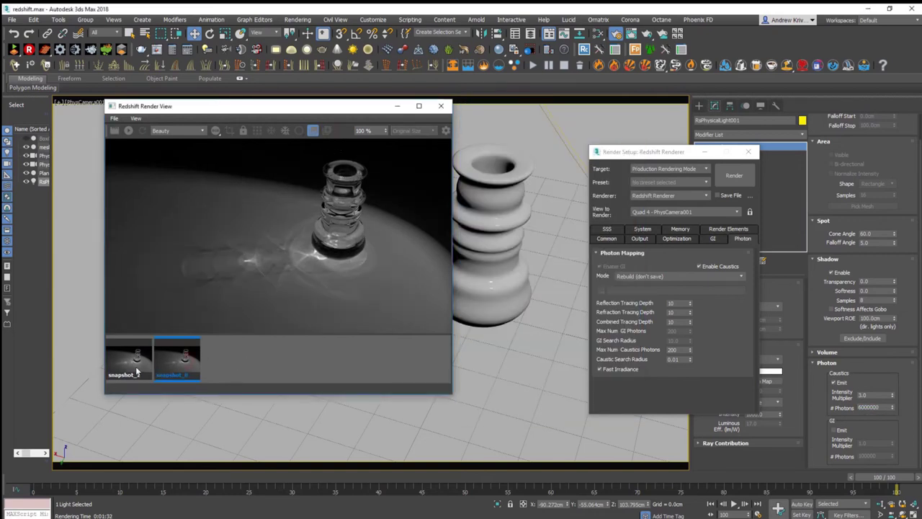
left_click(141, 371)
left_click(127, 363)
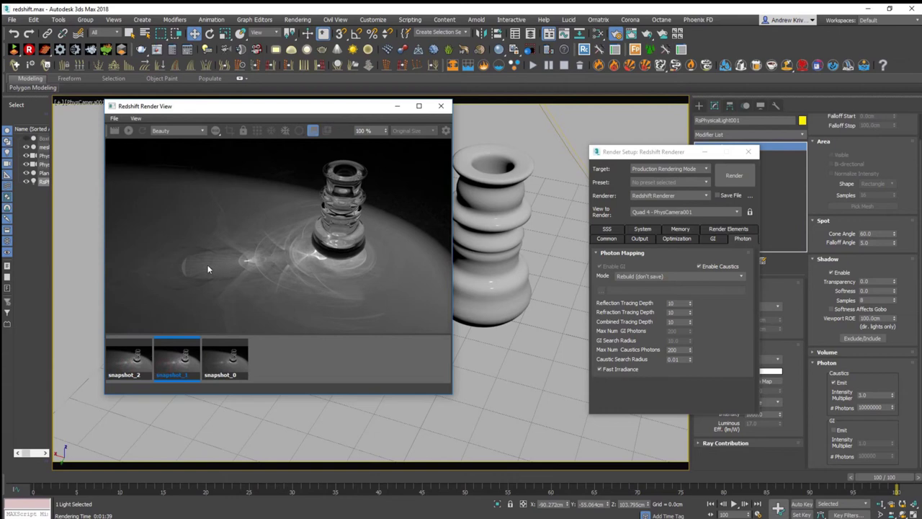
scroll(208, 269, "up", 2)
scroll(208, 269, "up", 2)
left_click(142, 362)
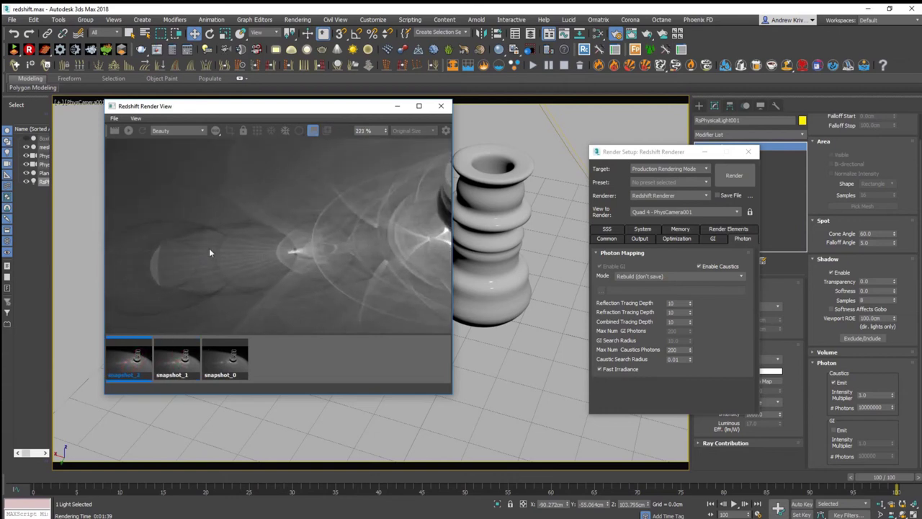
scroll(202, 263, "down", 4)
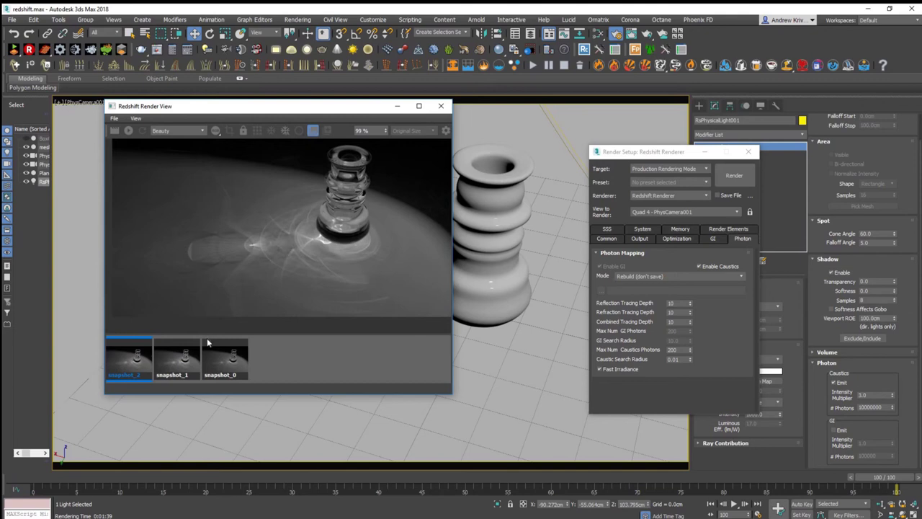
left_click(233, 369)
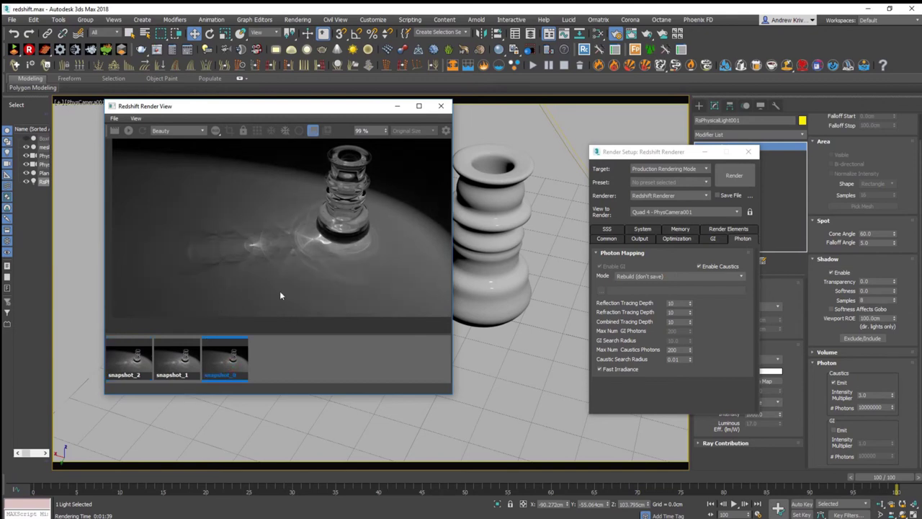
Flip between snapshot_0 and snapshot_2, then set caustic photons to 30000000.
scroll(292, 265, "up", 2)
scroll(312, 237, "up", 2)
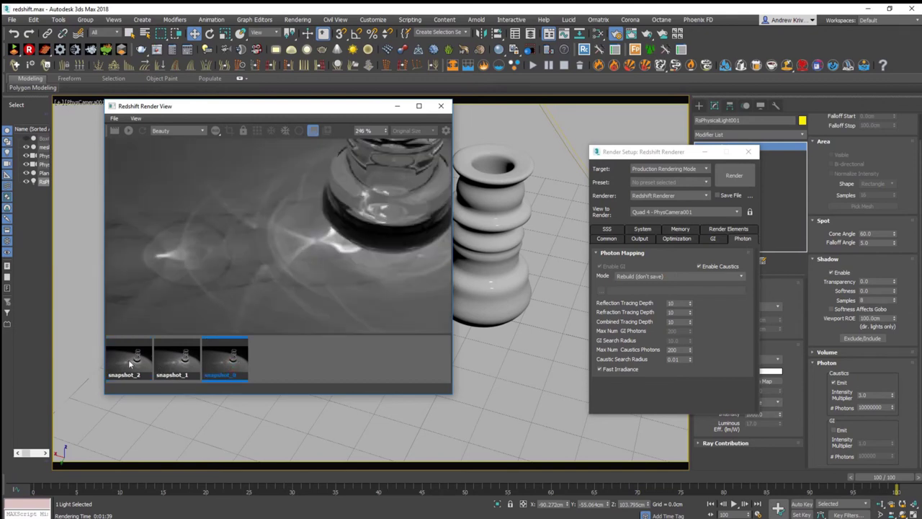
left_click(131, 362)
left_click(225, 363)
left_click(140, 361)
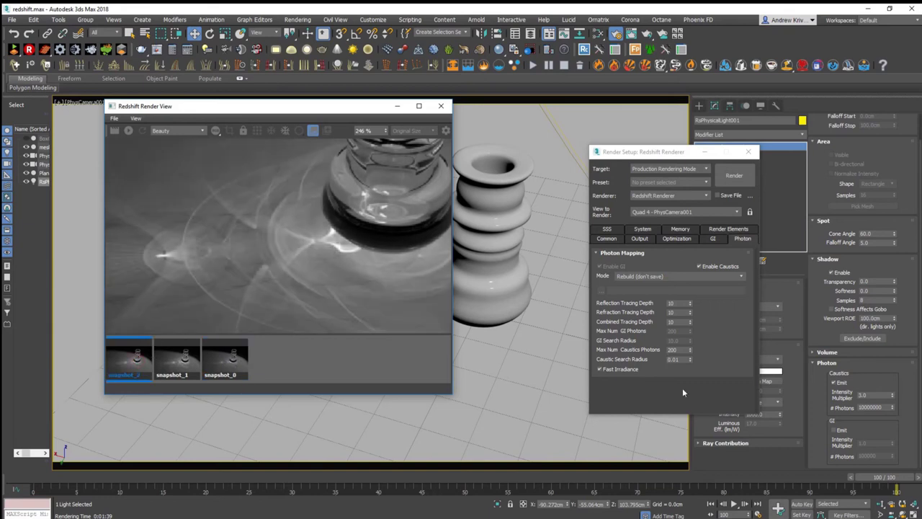
left_click(225, 358)
left_click(137, 358)
left_click(226, 360)
left_click(144, 356)
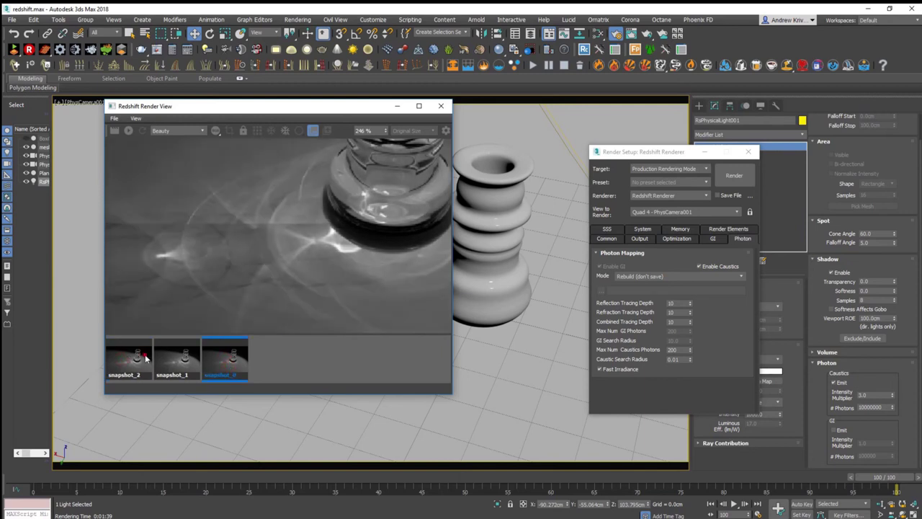
left_click(145, 355)
left_click(228, 356)
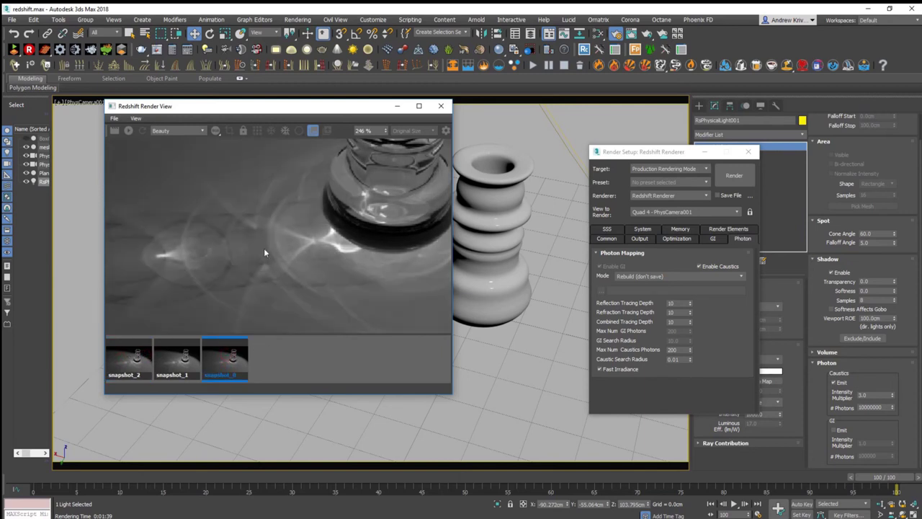
left_click(125, 363)
left_click(226, 358)
left_click(860, 408)
type("30000000")
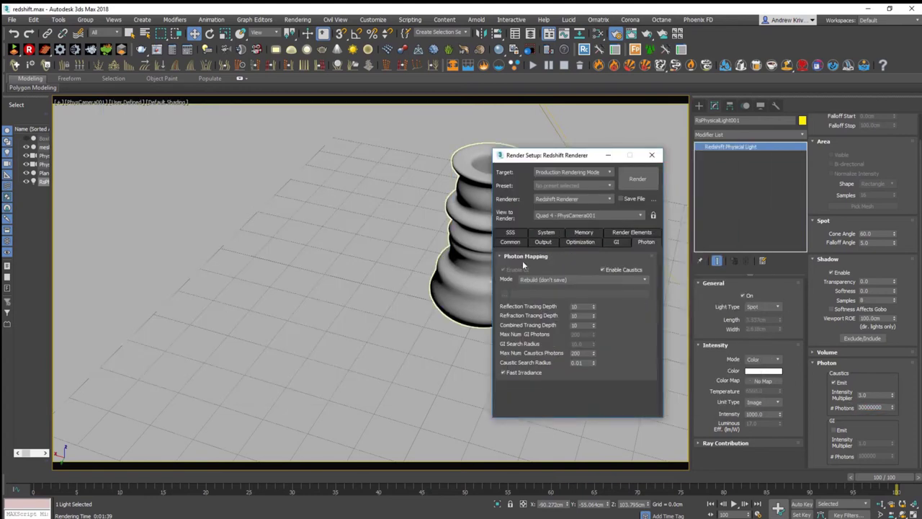
Override Light Samples to 1024, with the volume sample override turned off.
left_click(543, 241)
scroll(565, 302, "down", 3)
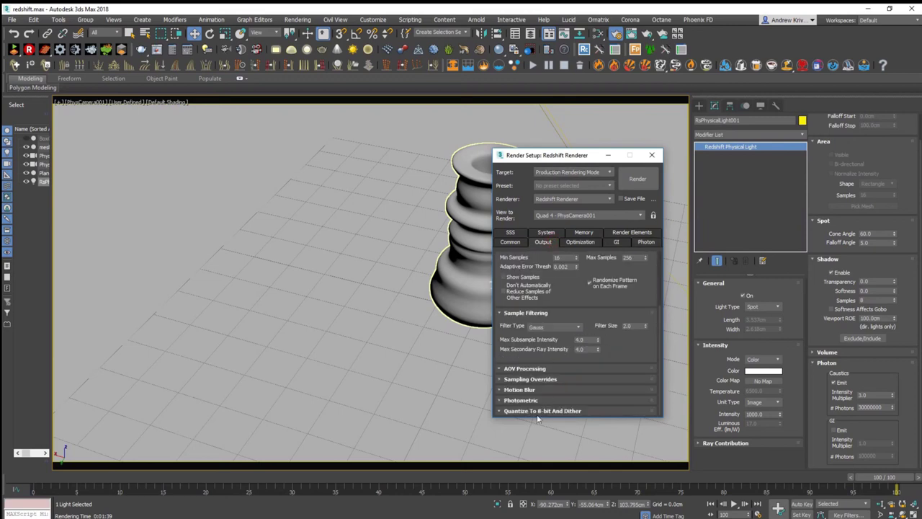
left_click(530, 379)
scroll(583, 381, "down", 2)
scroll(540, 360, "down", 2)
left_click(508, 354)
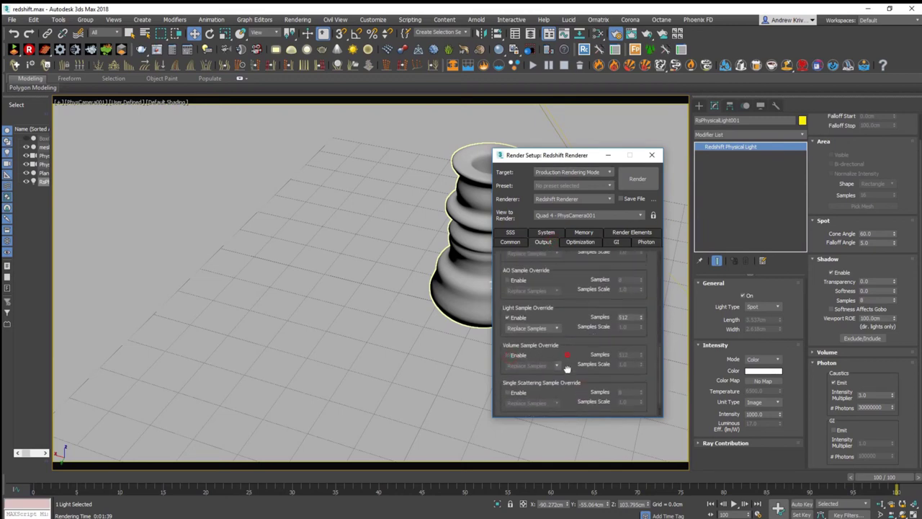
scroll(551, 375, "up", 1)
double_click(626, 346)
type("1024")
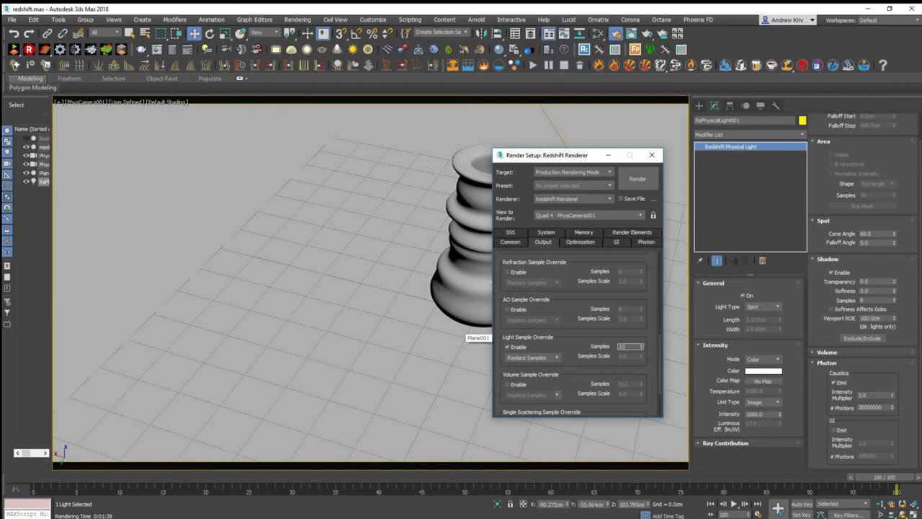
left_click_drag(554, 330, 536, 218)
Set GI Num Rays to 1024 and Bounces to 3.
scroll(589, 295, "up", 3)
scroll(590, 295, "up", 3)
left_click(621, 233)
left_click(616, 241)
double_click(541, 333)
type("1024")
key("Tab")
type("3")
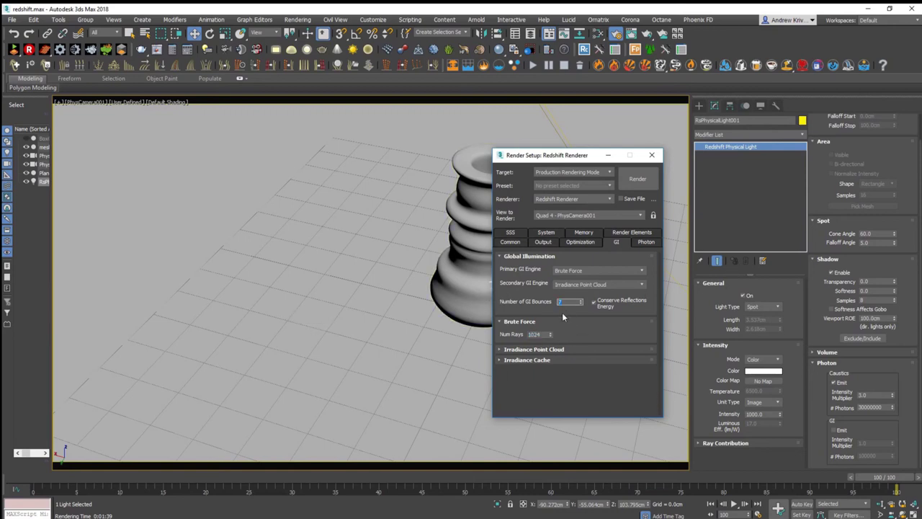
Set output width to 1920, close Render Setup, and render.
left_click(510, 241)
type("192")
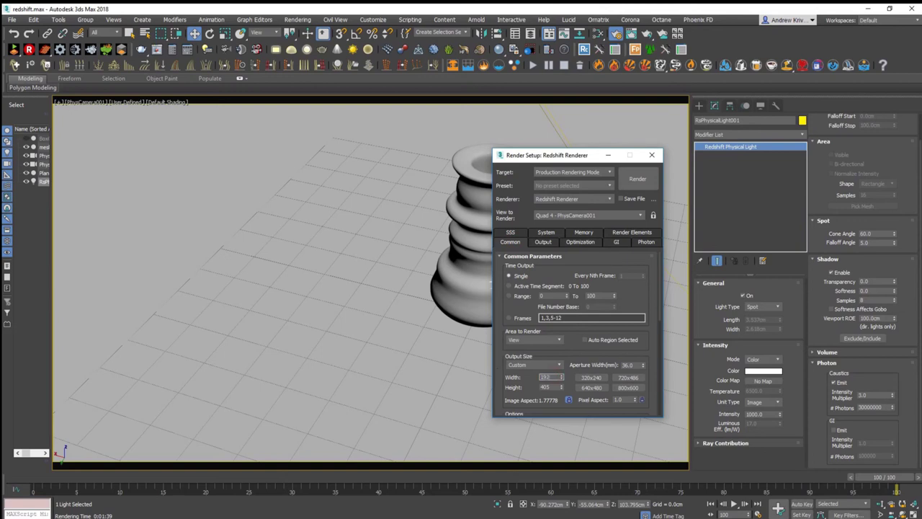
type("0")
key("Return")
left_click(546, 232)
left_click(653, 156)
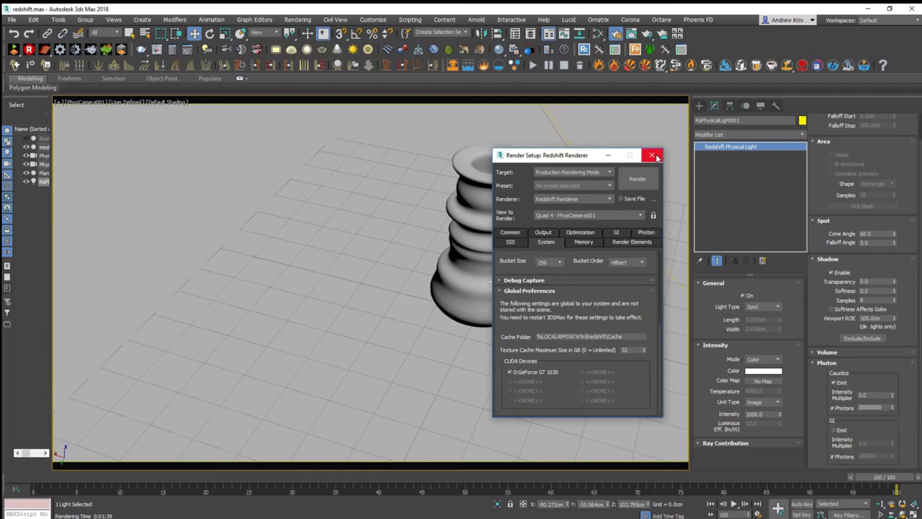
left_click(653, 155)
key("shift+q")
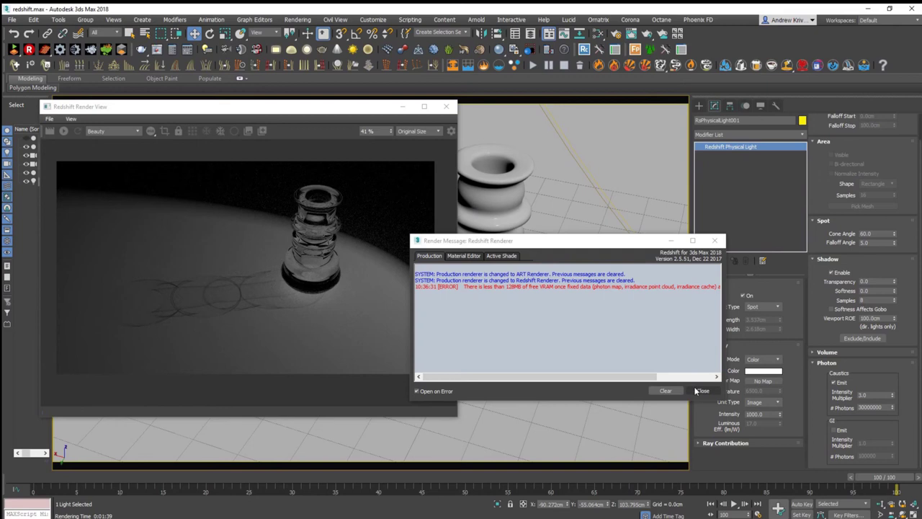
Close the low-VRAM error, commit the new photon count, re-render, and move the render window.
left_click(699, 390)
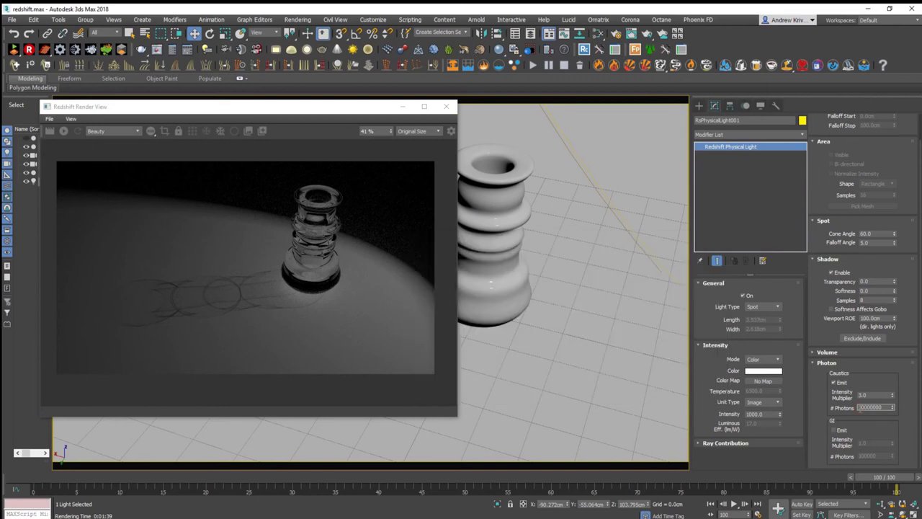
key("Return")
key("shift+q")
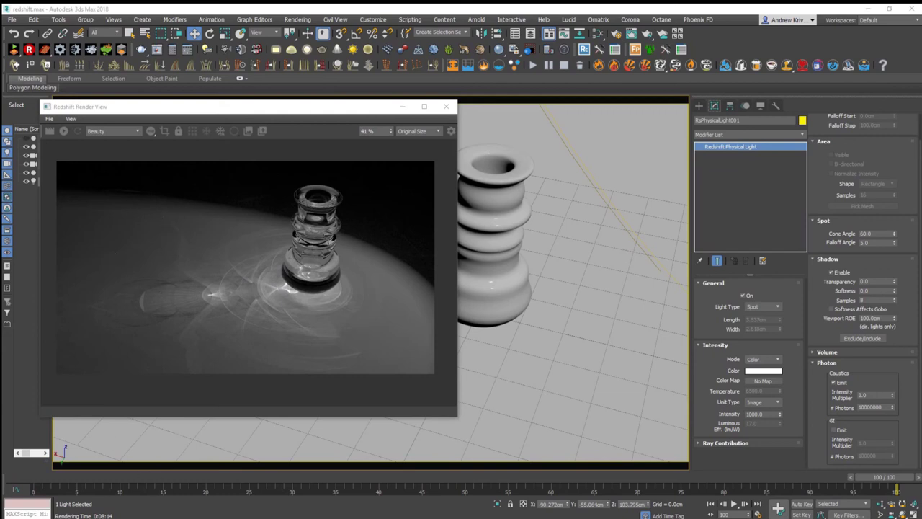
left_click_drag(216, 111, 280, 121)
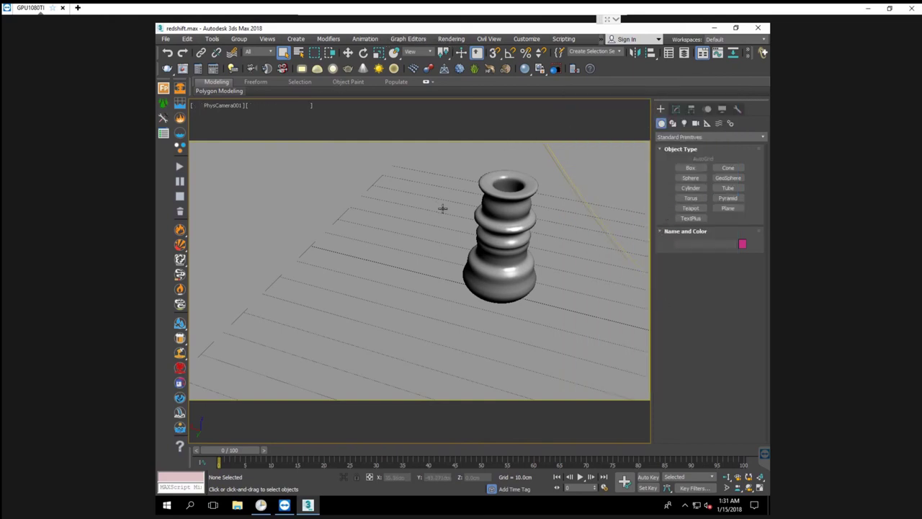
Expand the light's Photon rollout and select # Photons to enter 10000000.
scroll(709, 342, "down", 3)
scroll(709, 342, "down", 2)
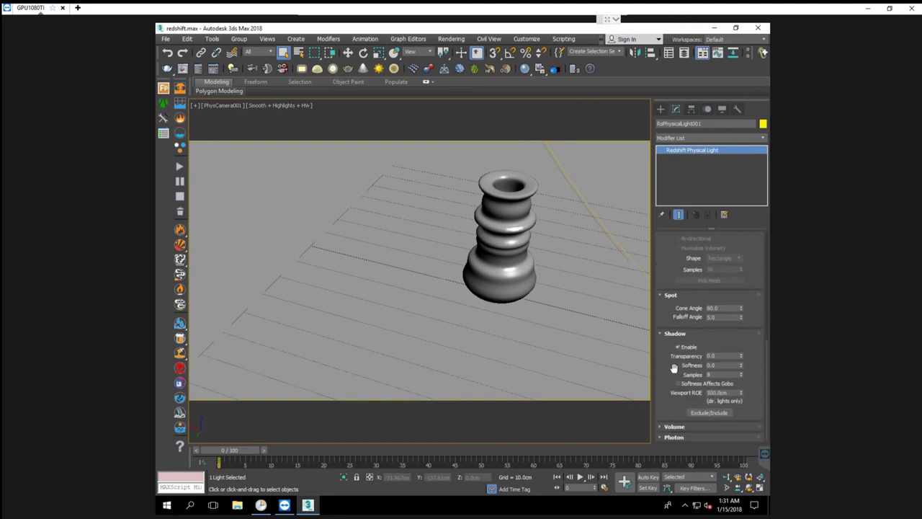
left_click(678, 437)
double_click(708, 380)
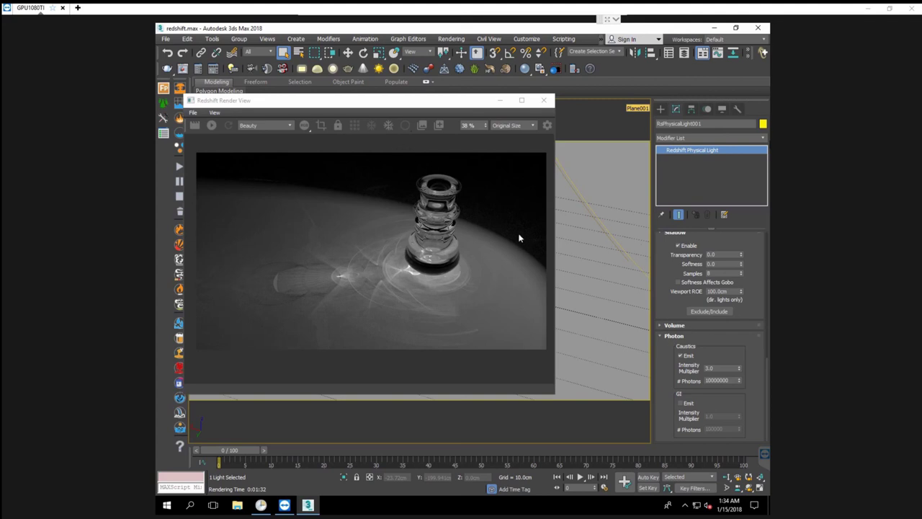
Render the vase again with 60000000 caustic photons.
scroll(518, 237, "up", 2)
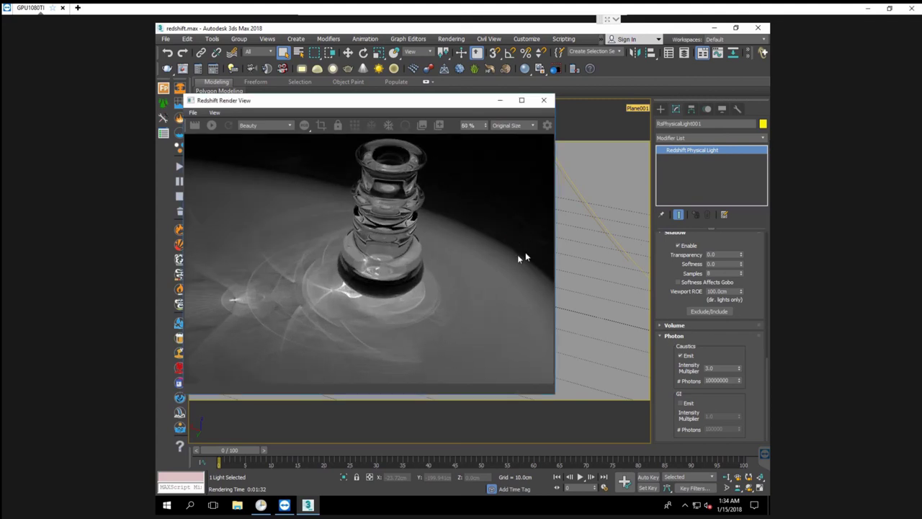
scroll(508, 263, "up", 1)
scroll(512, 280, "down", 3)
key("shift+q")
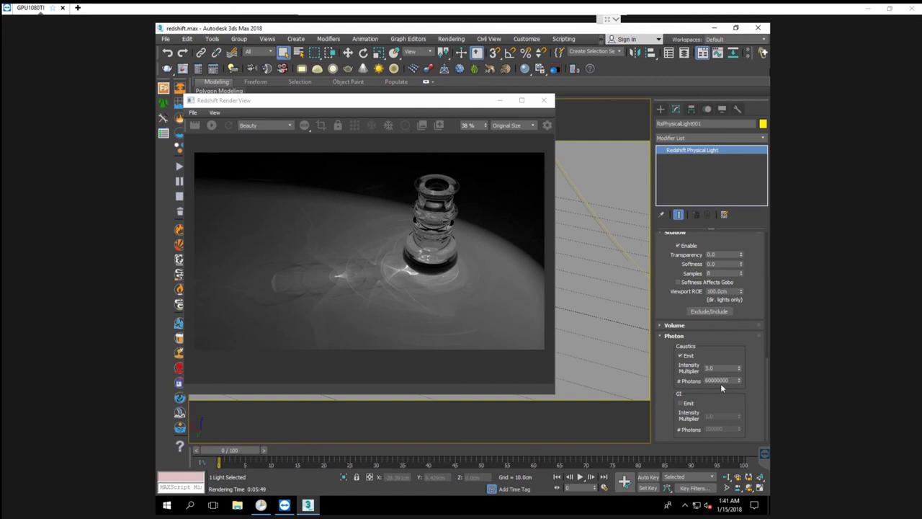
left_click(421, 332)
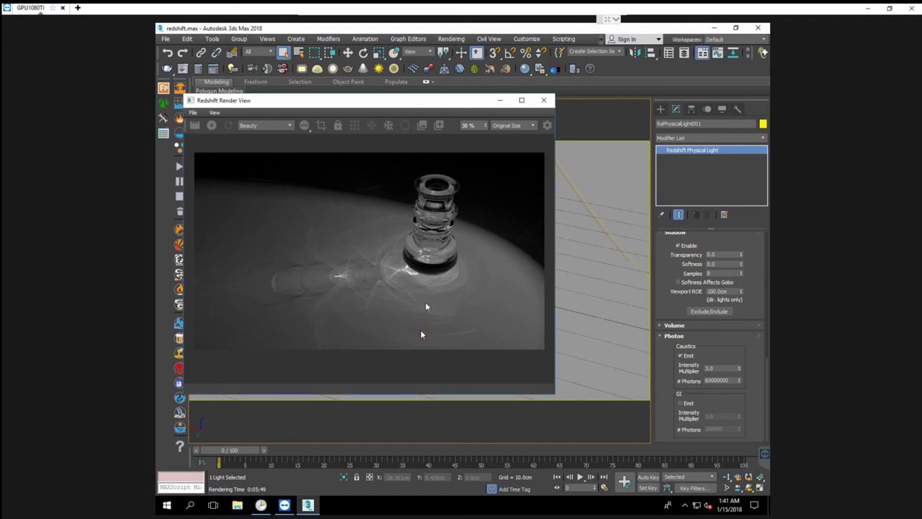
Show the Redshift snapshot strip and pan the render to inspect the glass base.
left_click(437, 128)
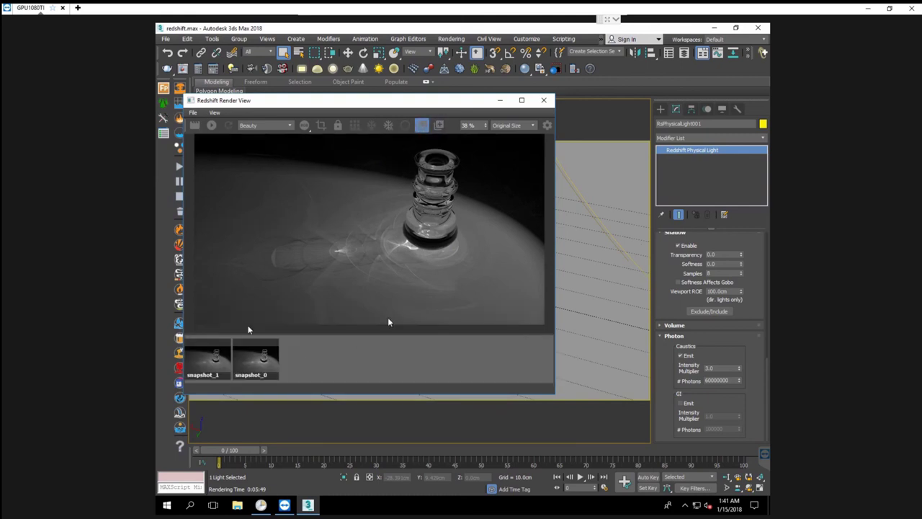
scroll(516, 217, "up", 2)
scroll(516, 217, "up", 1)
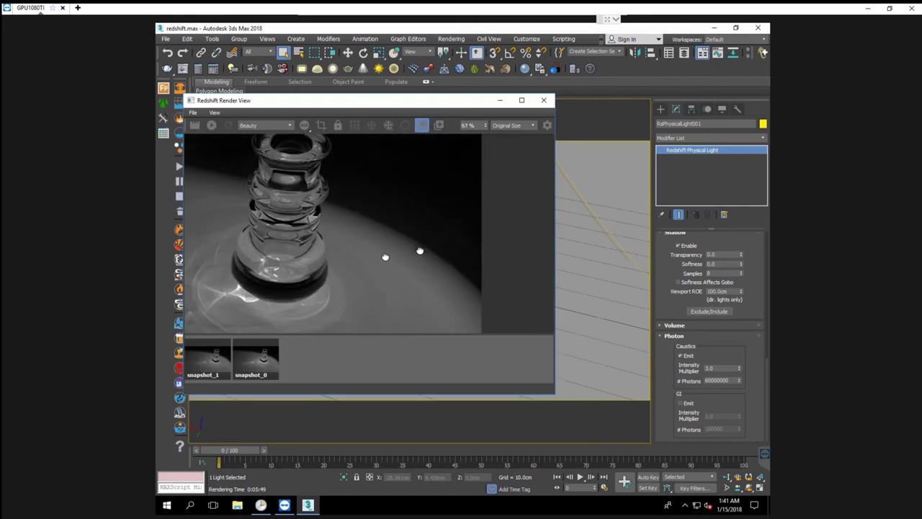
middle_click_drag(473, 231, 397, 208)
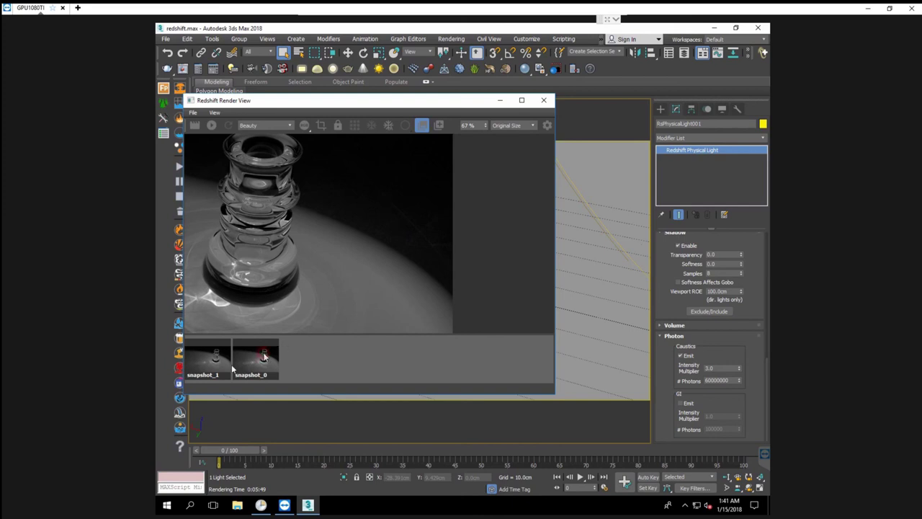
Flip between snapshot_0 and snapshot_1 to compare the caustics brightness.
left_click(264, 355)
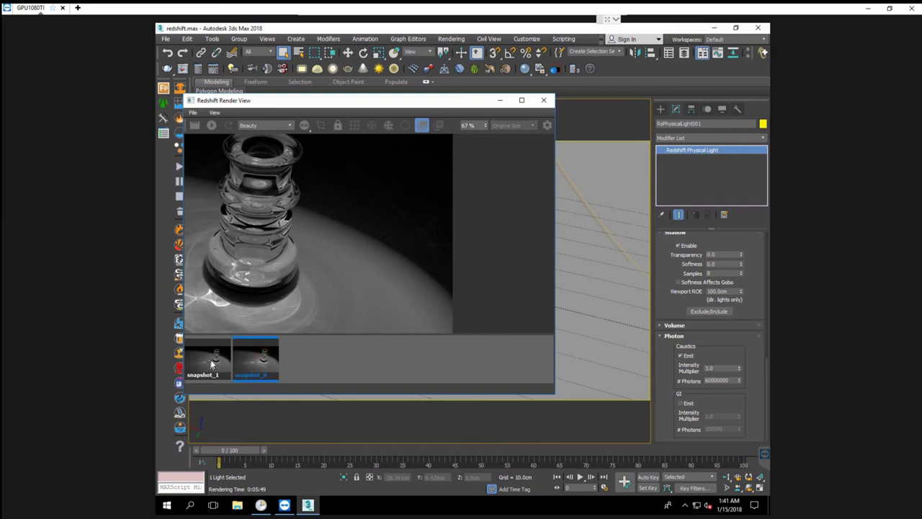
left_click(210, 360)
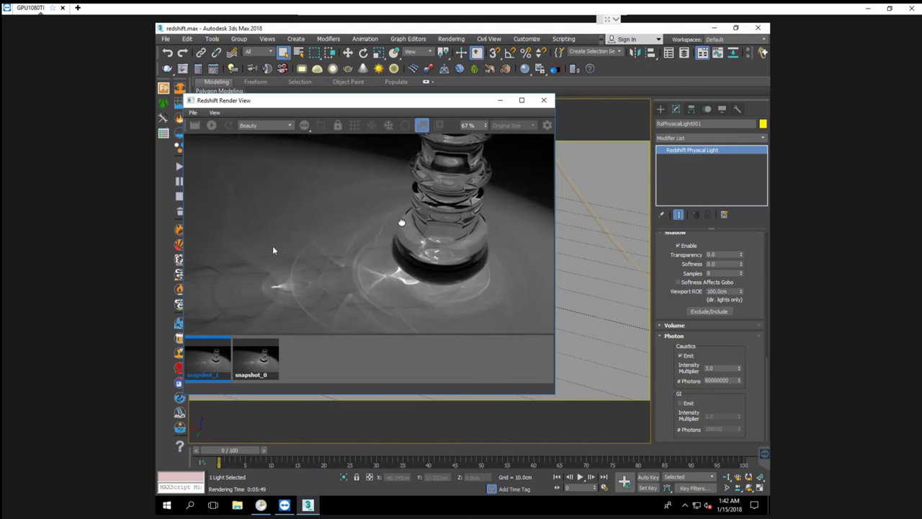
left_click(260, 366)
left_click(212, 364)
left_click(250, 365)
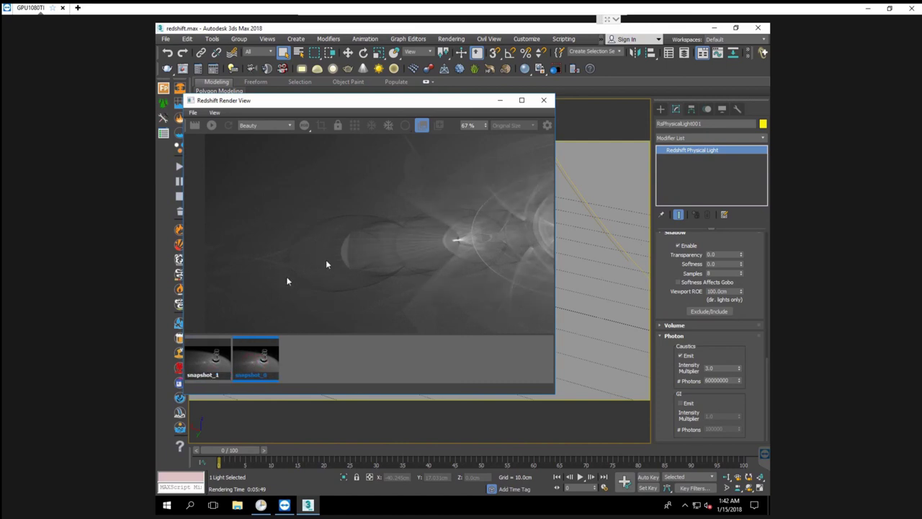
left_click(216, 362)
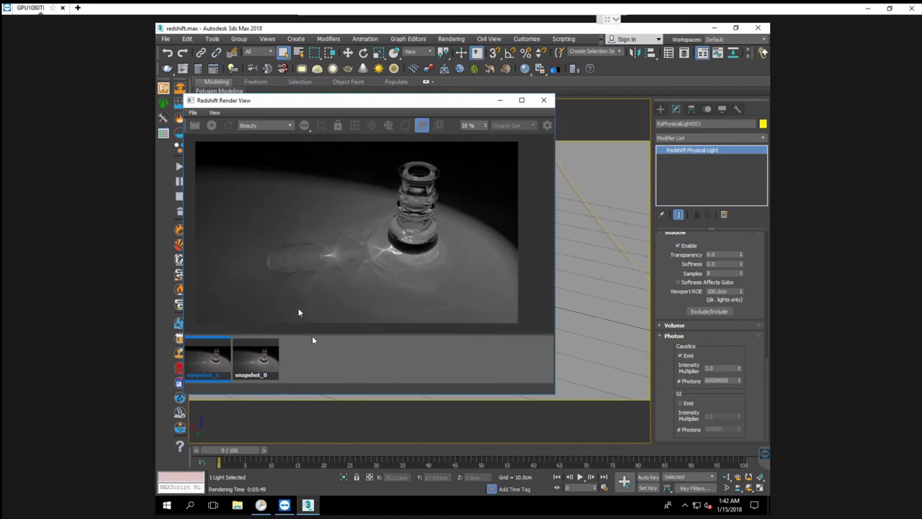
left_click(705, 380)
Raise the Caustic Search Radius to 0.1 and re-render with 10000000 photons.
left_click(451, 39)
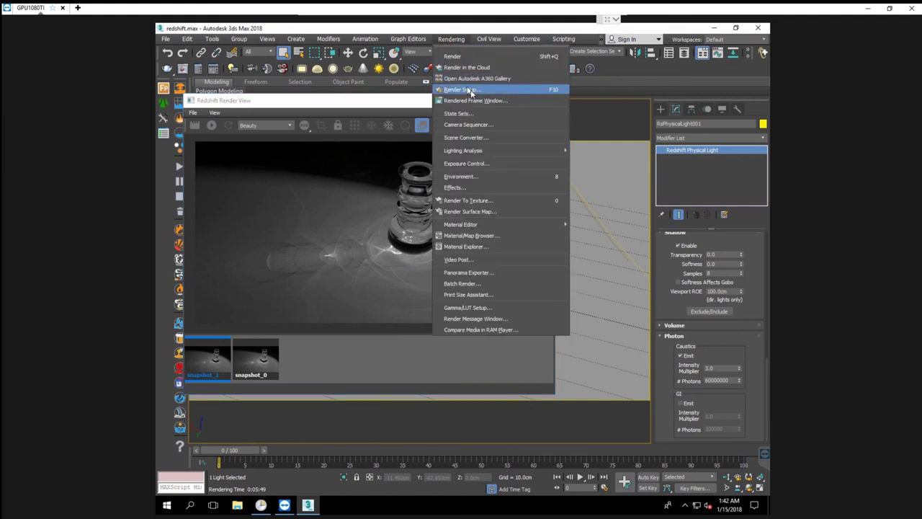
left_click(469, 90)
left_click(713, 176)
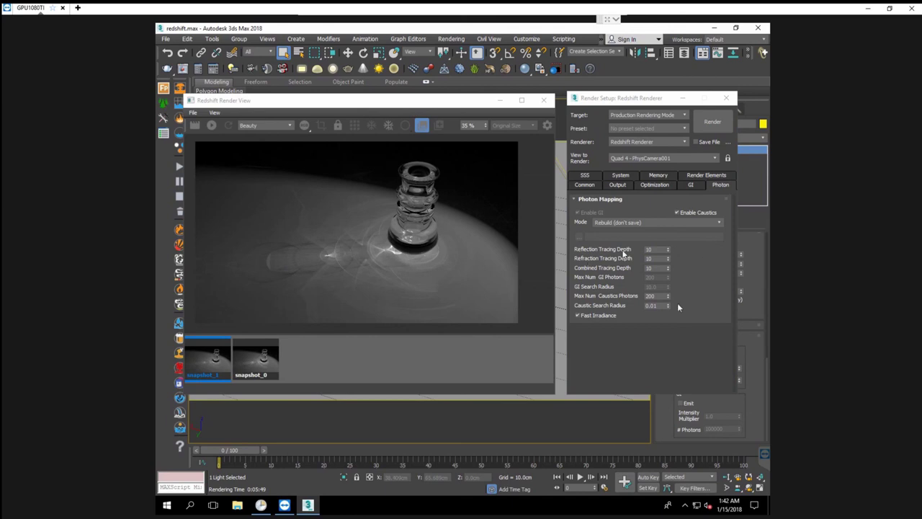
left_click(652, 310)
double_click(653, 305)
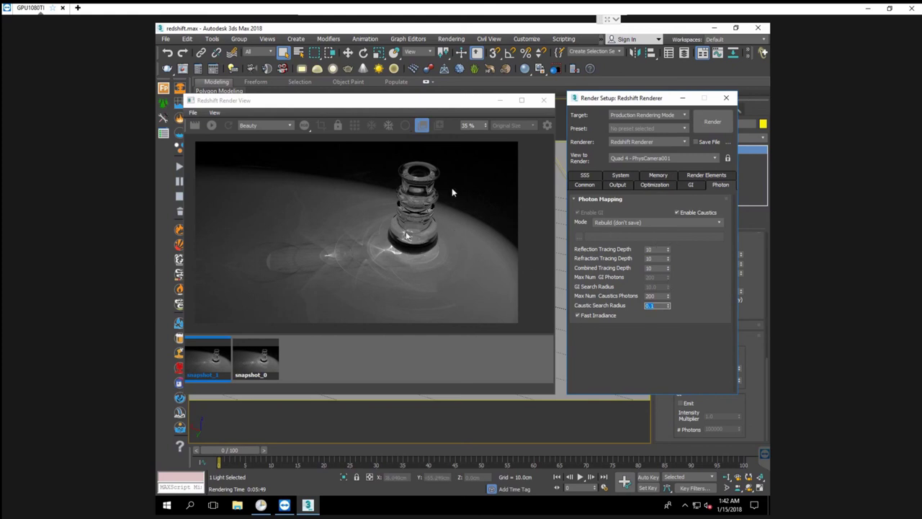
key("F10")
left_click(193, 125)
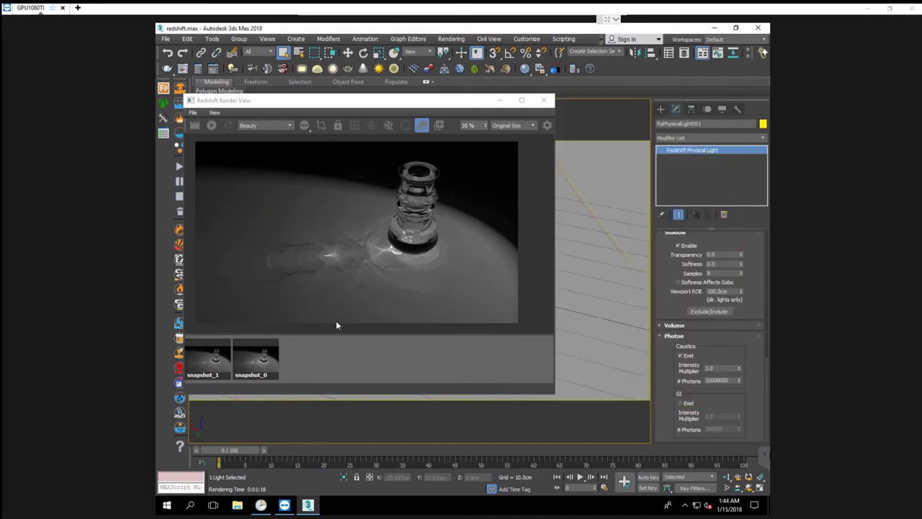
Save the 0.1-radius render as snapshot_2 and bring up snapshot_1.
left_click(439, 125)
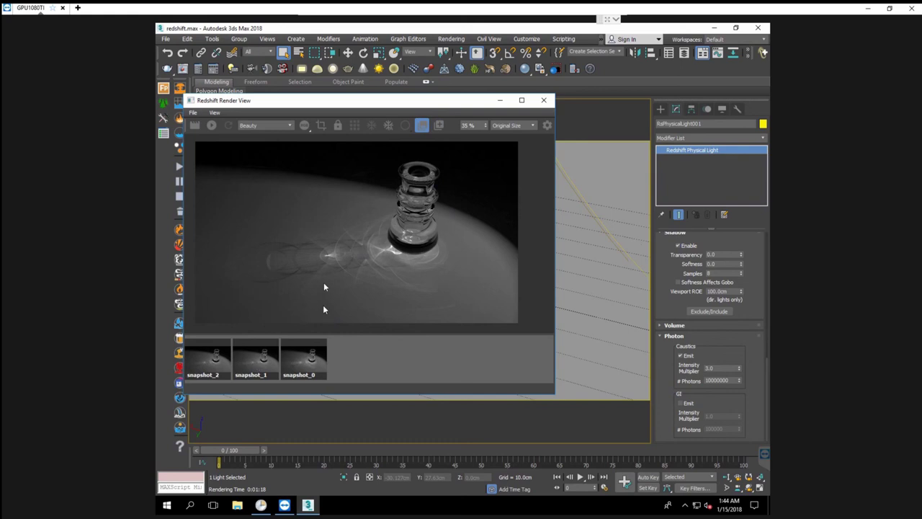
scroll(277, 267, "up", 2)
left_click(256, 358)
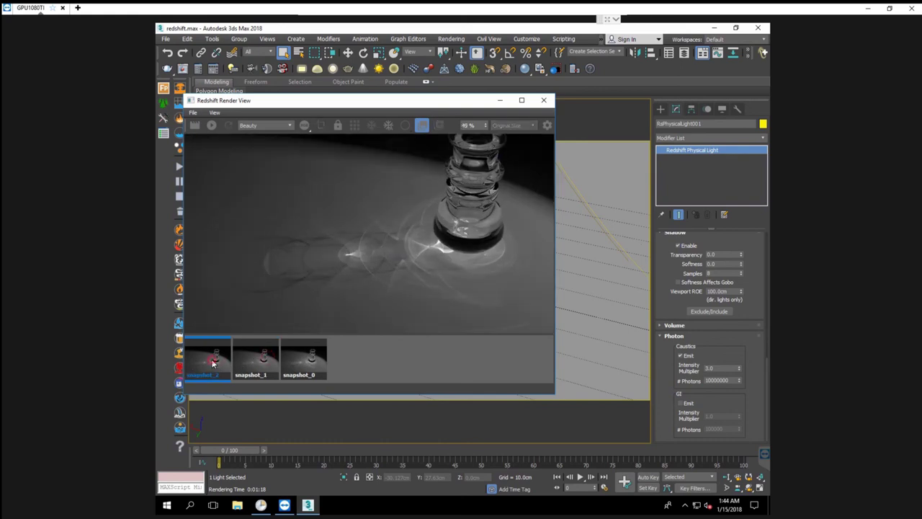
scroll(275, 246, "down", 2)
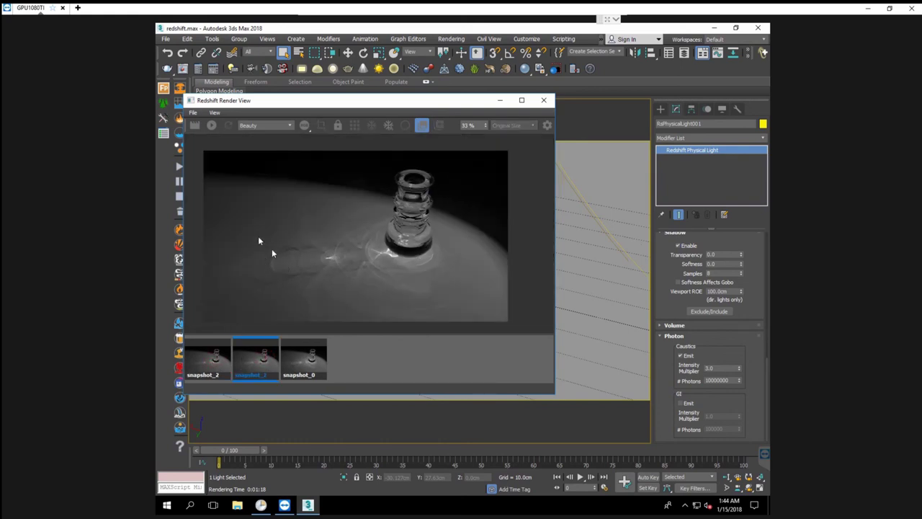
Toggle repeatedly between snapshot_2 and snapshot_1 to compare their caustics.
left_click(216, 358)
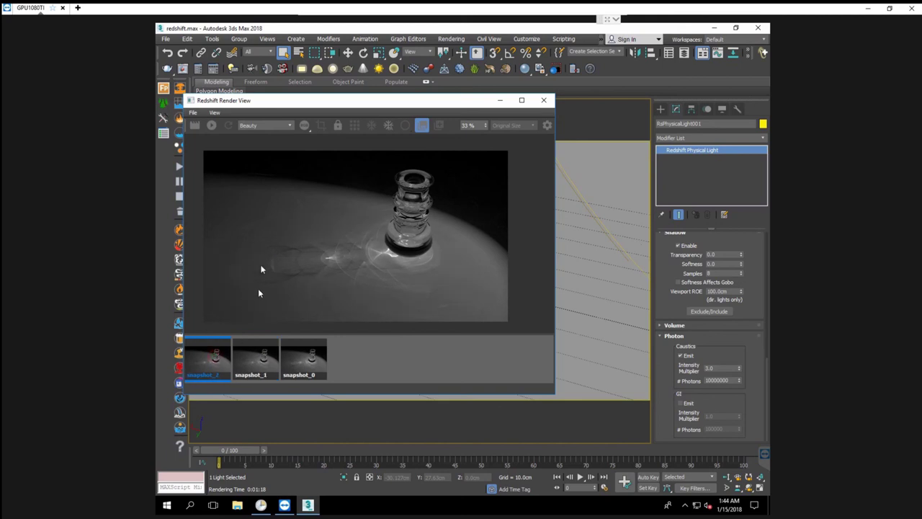
left_click(266, 355)
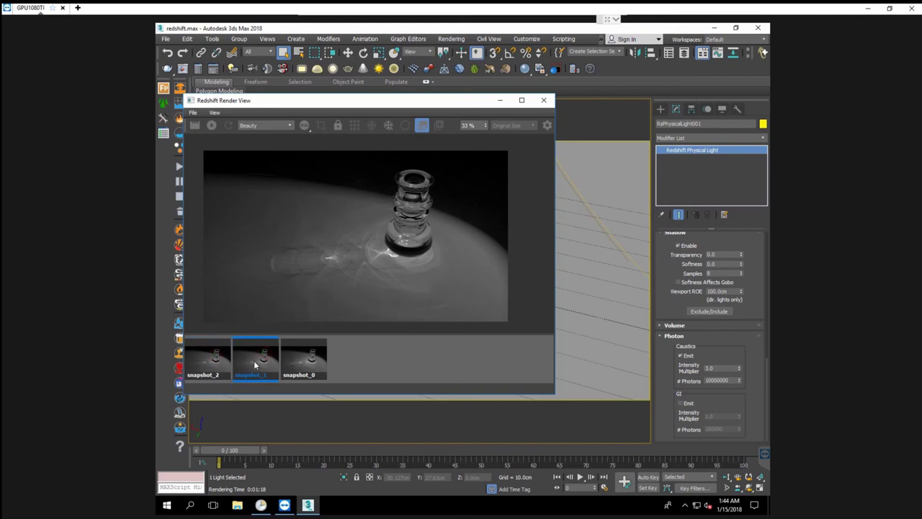
left_click(212, 360)
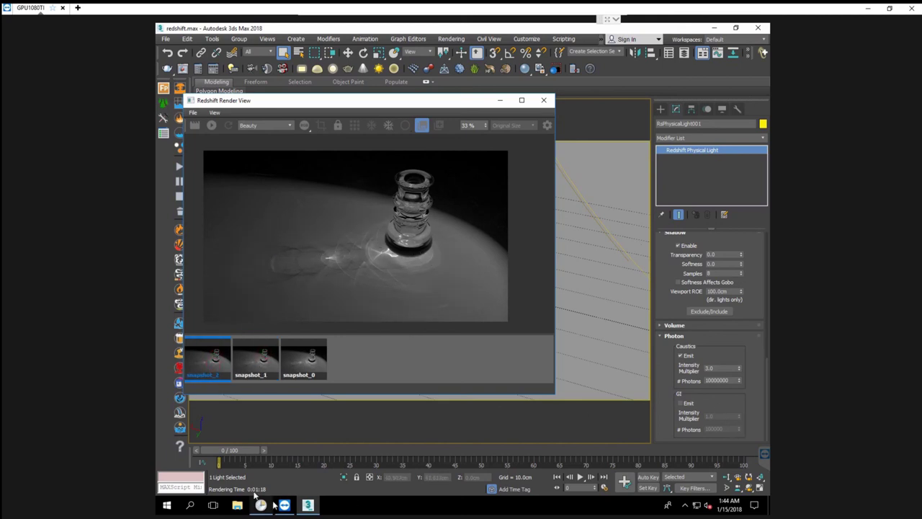
left_click(257, 356)
left_click(212, 363)
left_click(245, 361)
left_click(223, 353)
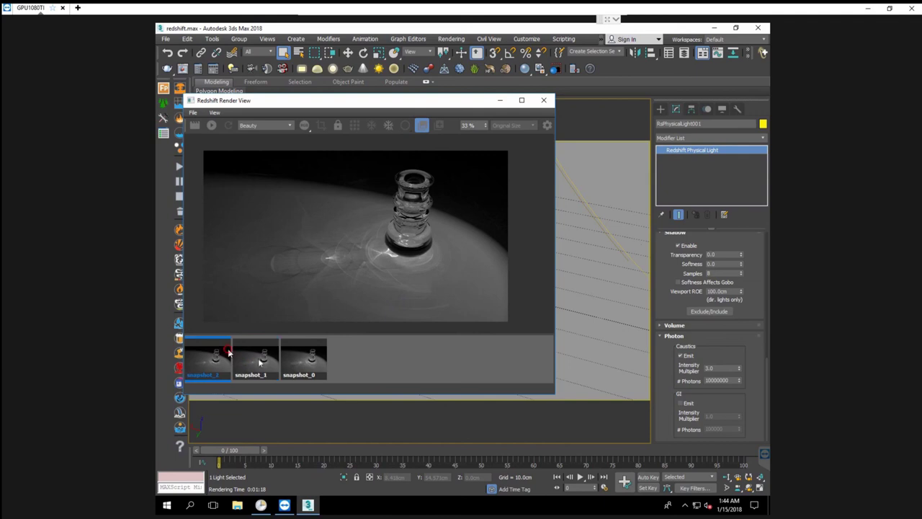
left_click(251, 362)
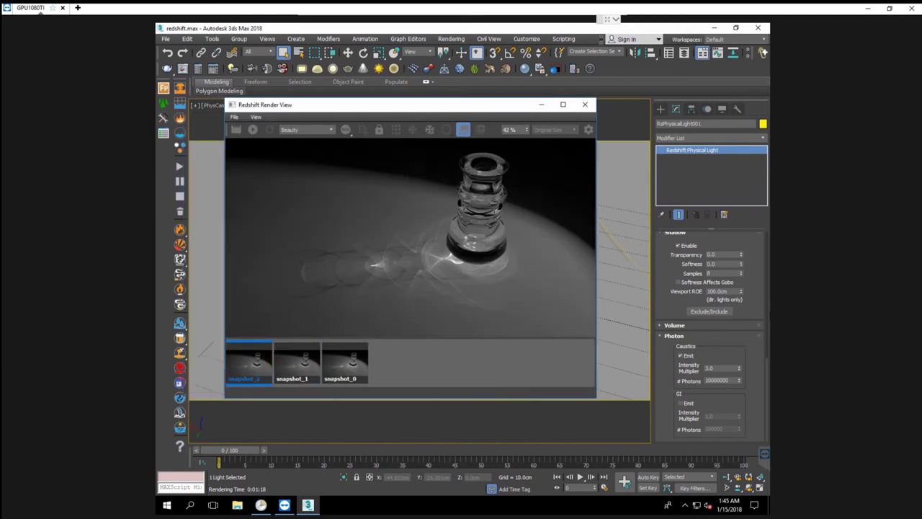